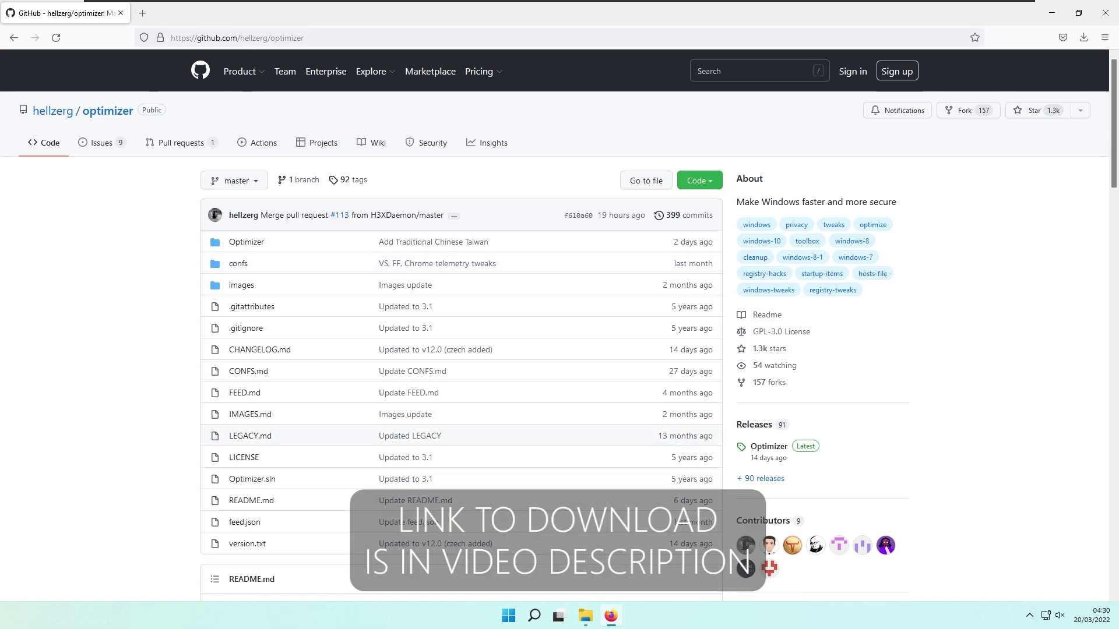
# Open the Optimizer Releases page and review the 12.0 release with its Optimizer-12.0.exe asset
pyautogui.scroll(-4, 175, 344)
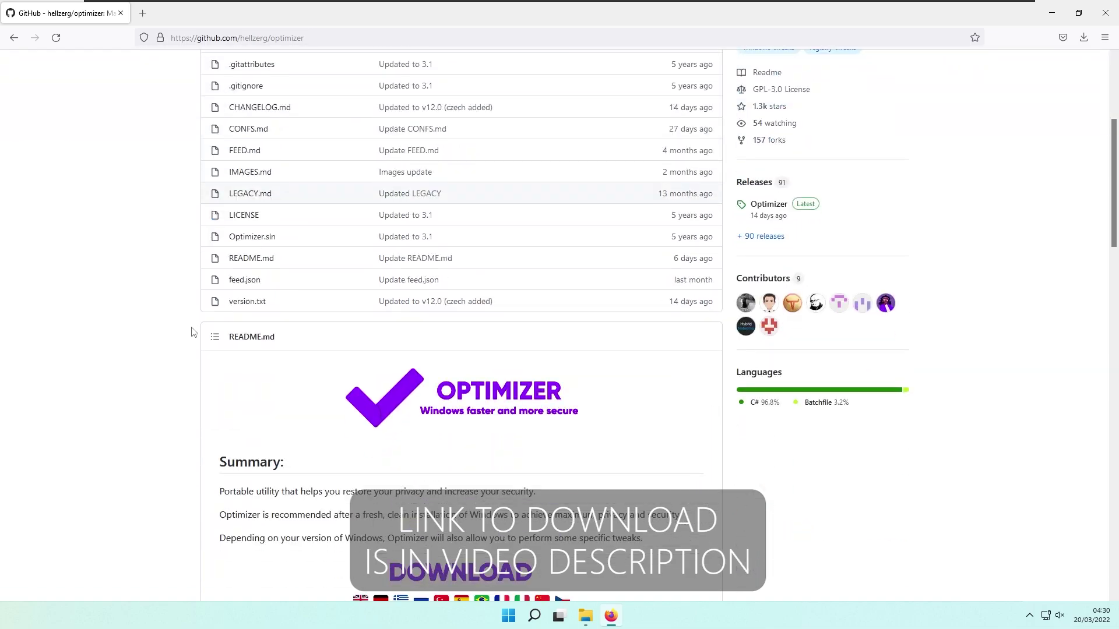
pyautogui.scroll(-3, 192, 332)
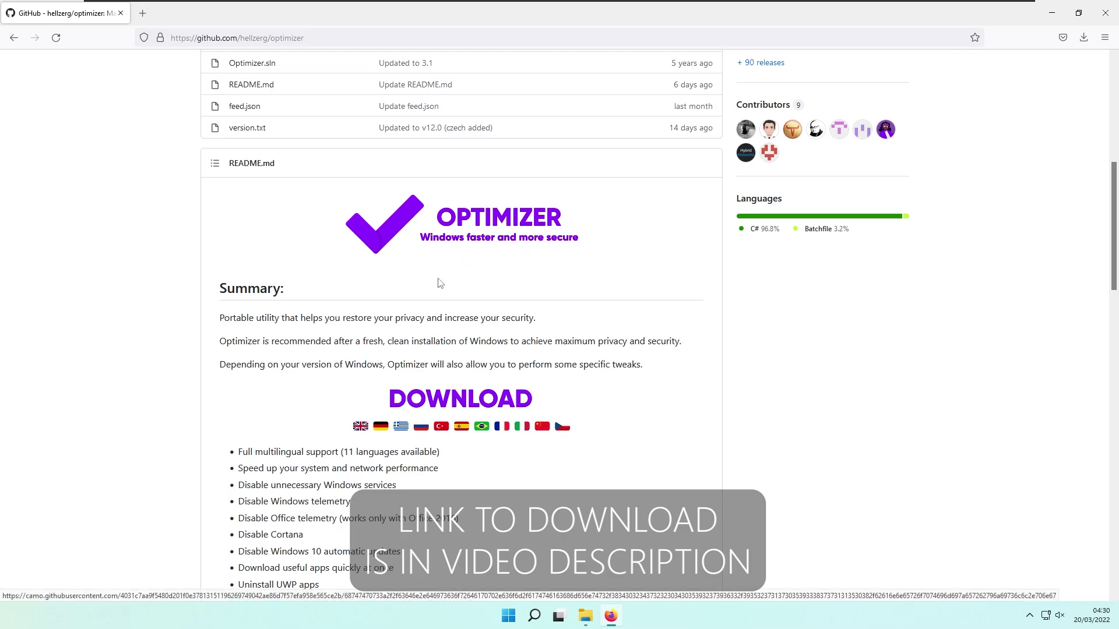
pyautogui.scroll(-2, 289, 284)
pyautogui.scroll(2, 385, 289)
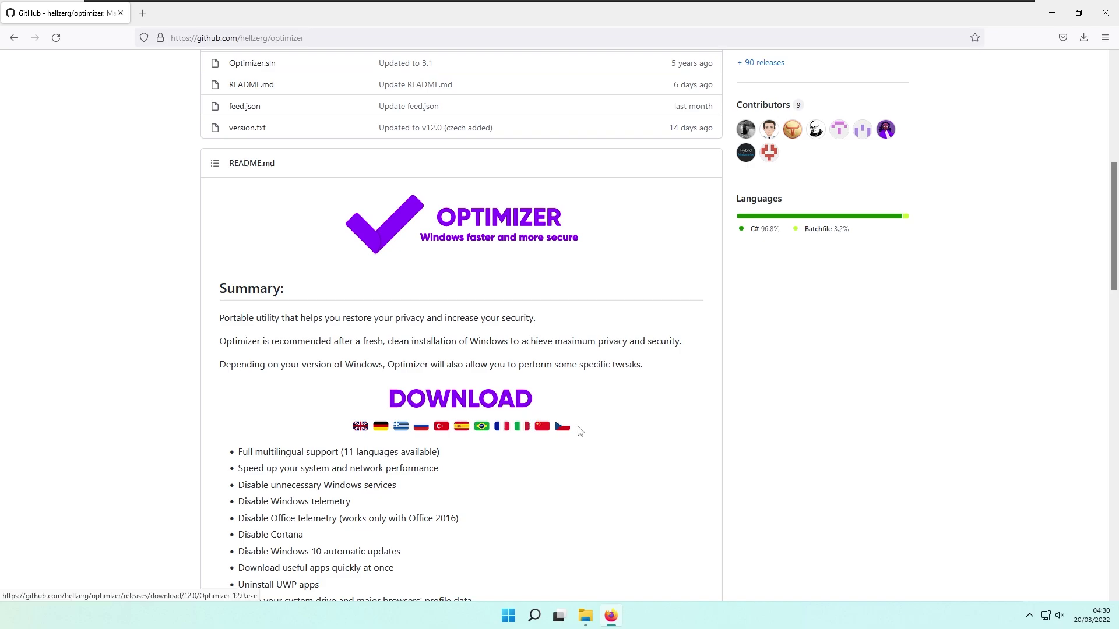
pyautogui.scroll(7, 545, 469)
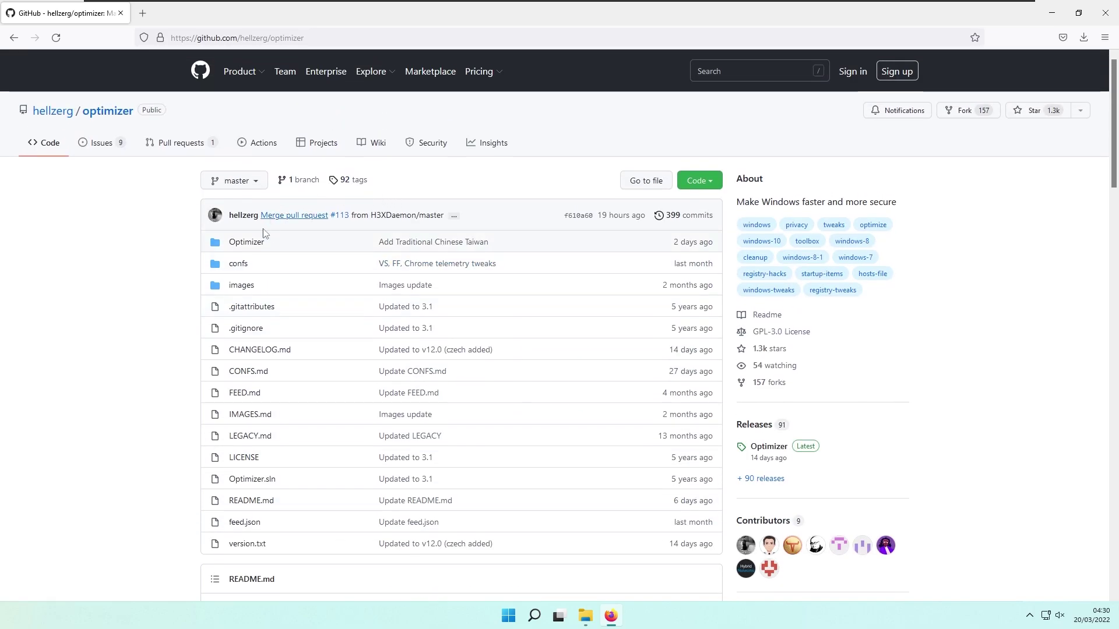
pyautogui.click(757, 425)
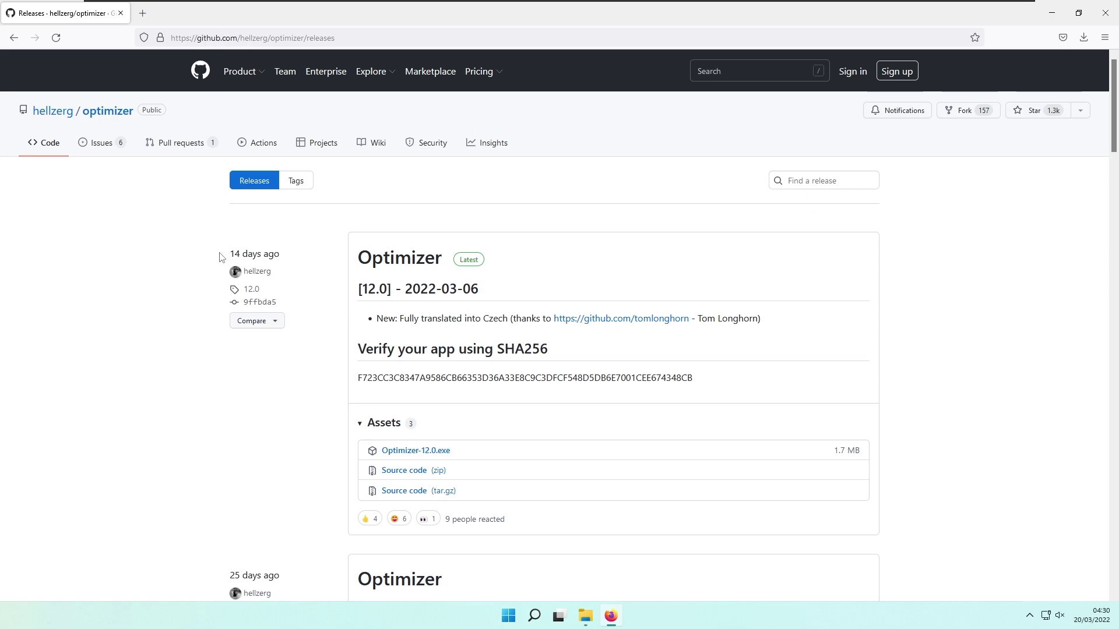
pyautogui.scroll(-1, 216, 250)
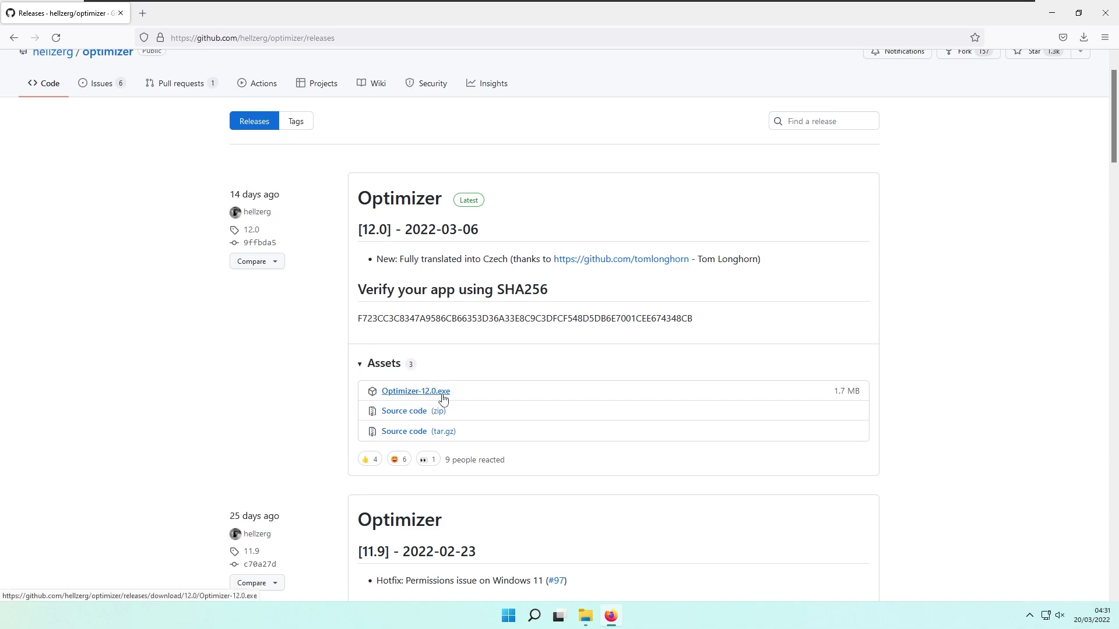
# Minimize the browser and bring up the Downloads folder in File Explorer
pyautogui.click(1051, 12)
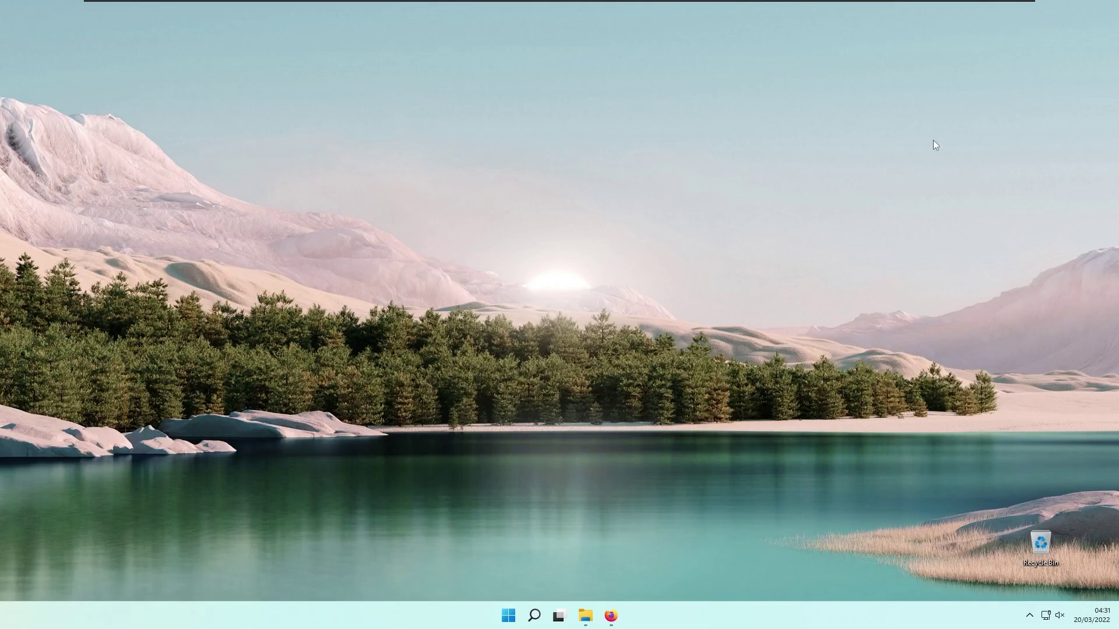
pyautogui.click(585, 616)
pyautogui.moveTo(520, 121); pyautogui.dragTo(551, 125)
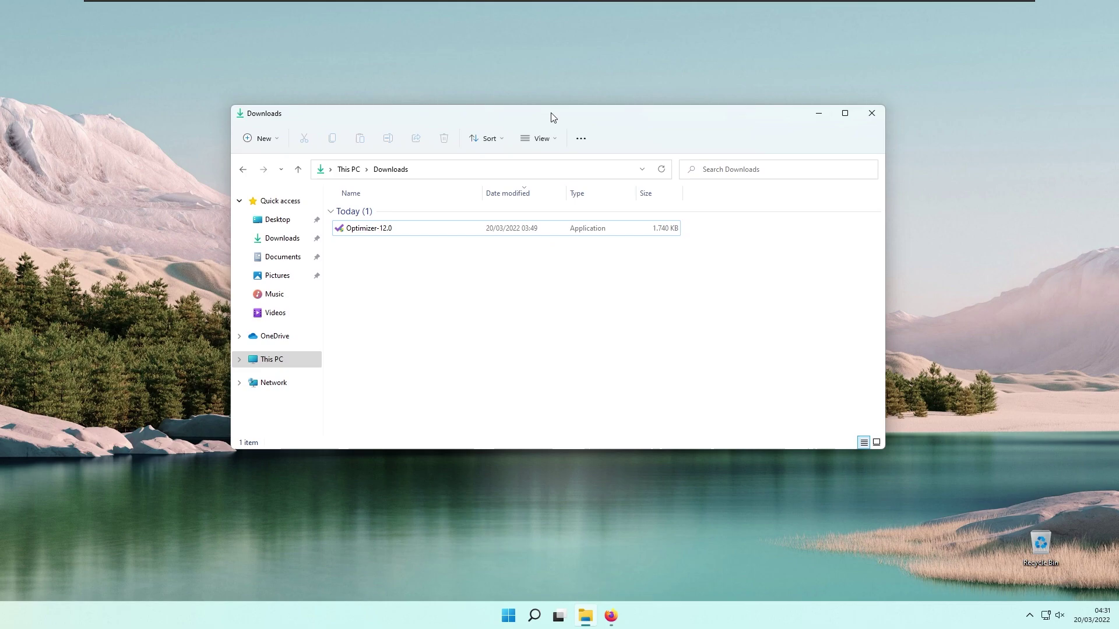
# Launch Optimizer-12.0 from Downloads, getting past SmartScreen with Run anyway and approving the UAC prompt
pyautogui.doubleClick(399, 230)
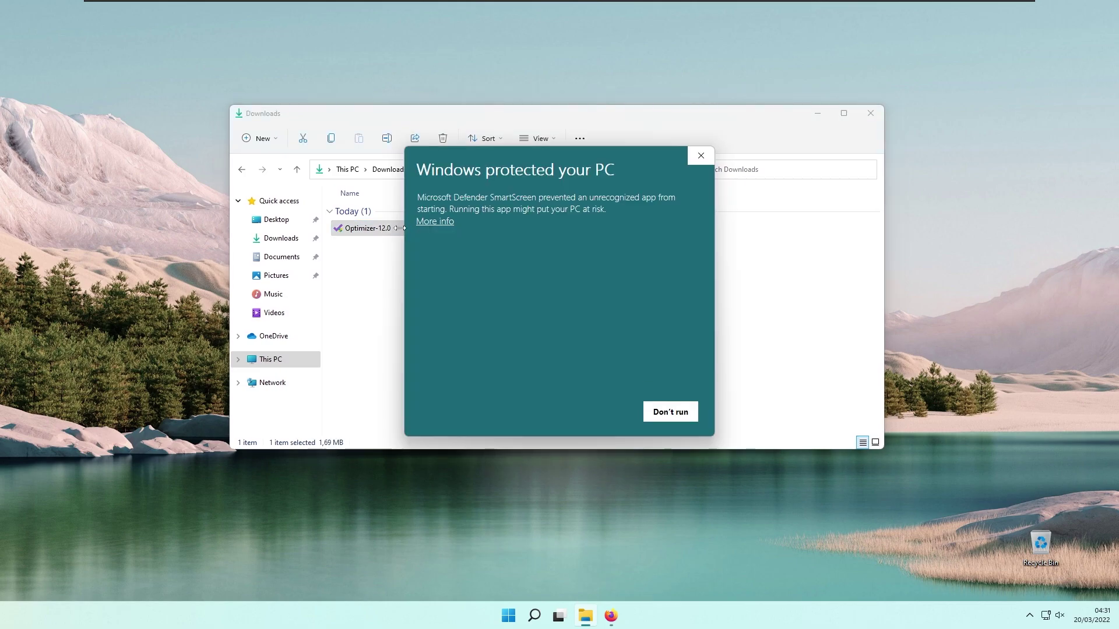
pyautogui.click(436, 224)
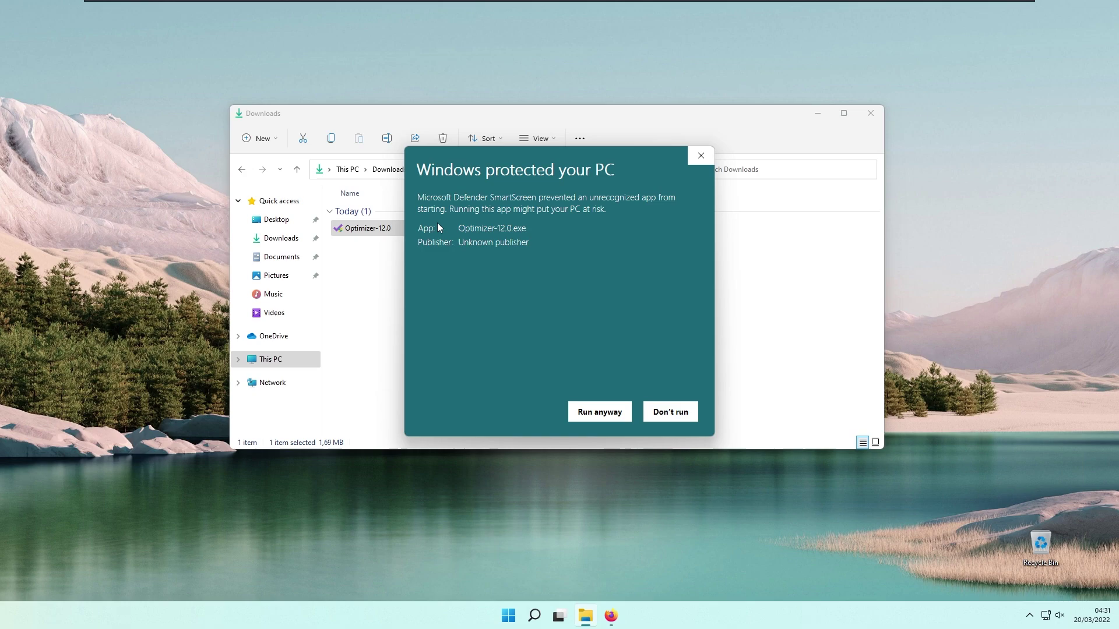
pyautogui.click(597, 411)
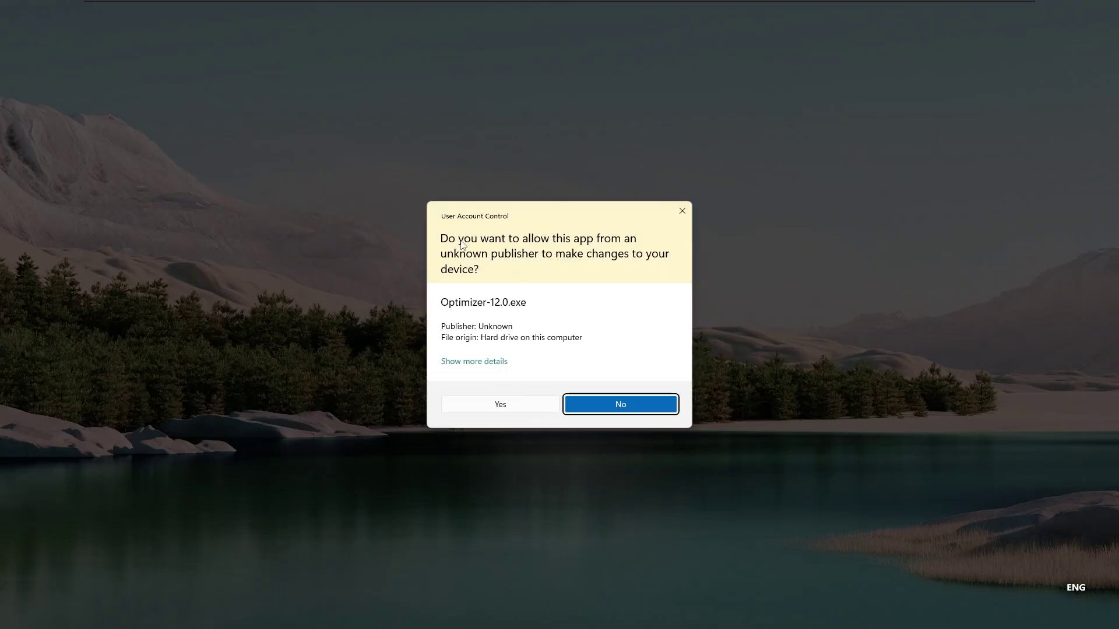
pyautogui.click(508, 404)
pyautogui.click(818, 113)
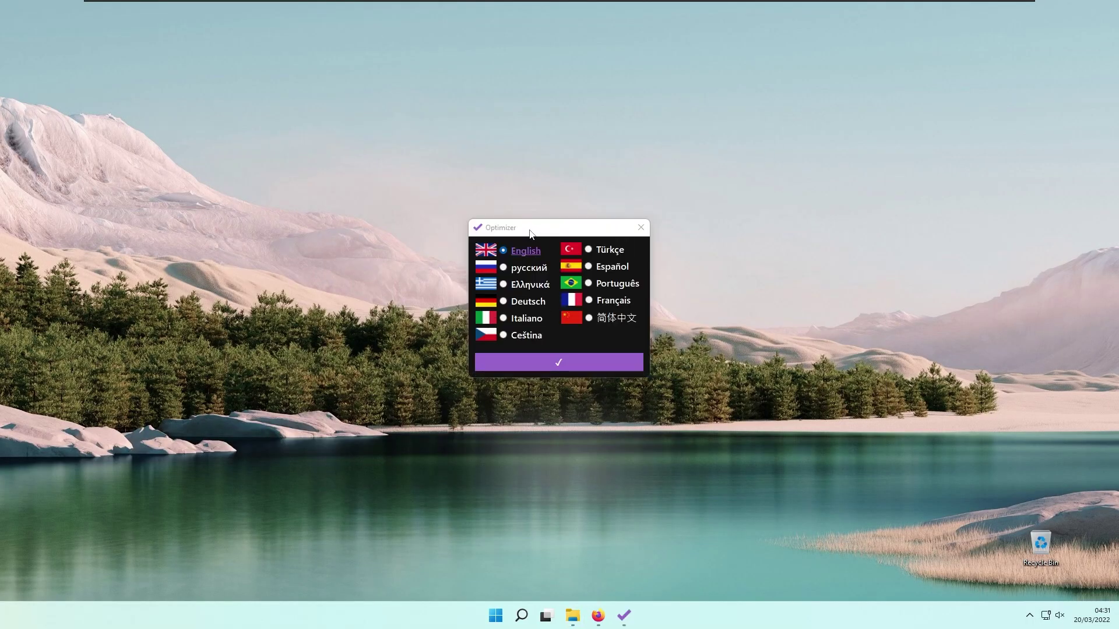
# Confirm English as Optimizer's language and wait for the Universal tweaks page
pyautogui.moveTo(523, 229); pyautogui.dragTo(505, 225)
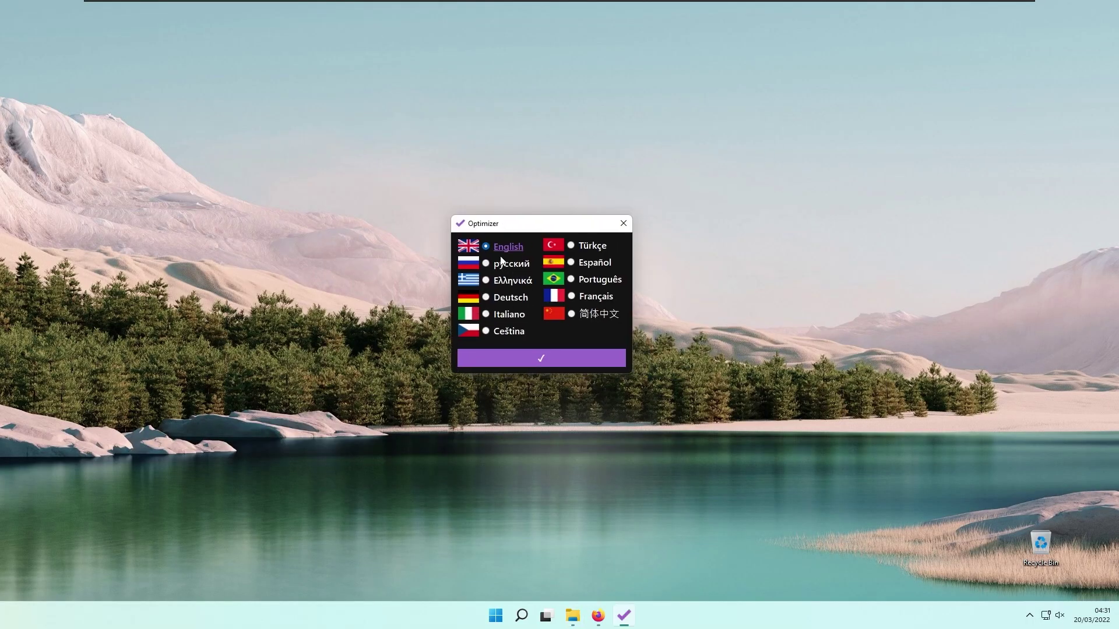
pyautogui.click(540, 363)
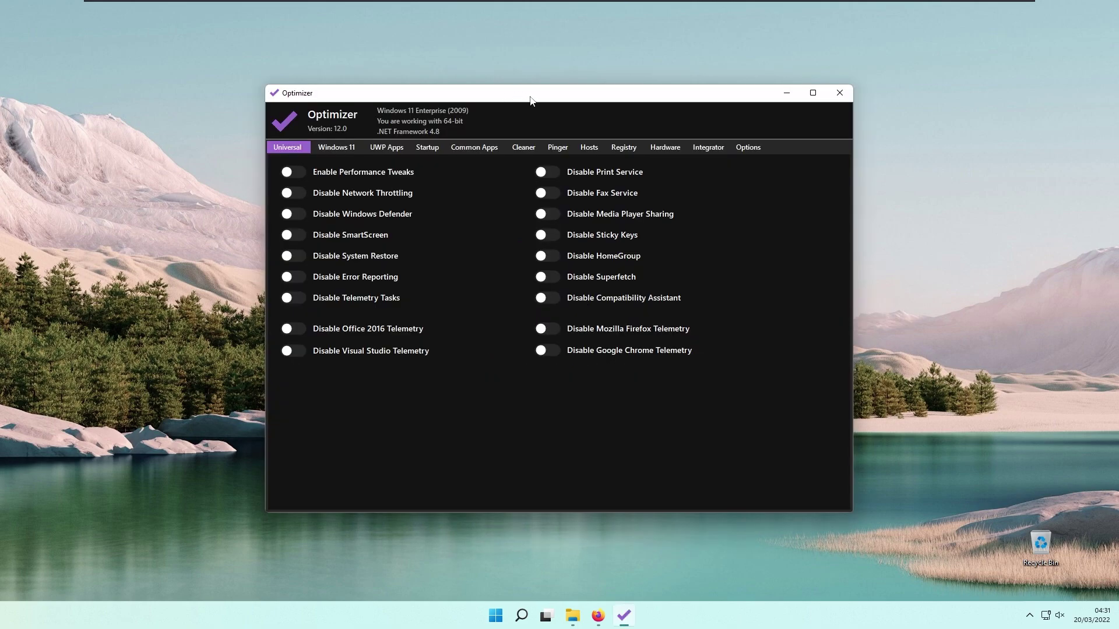
pyautogui.moveTo(525, 95); pyautogui.dragTo(518, 95)
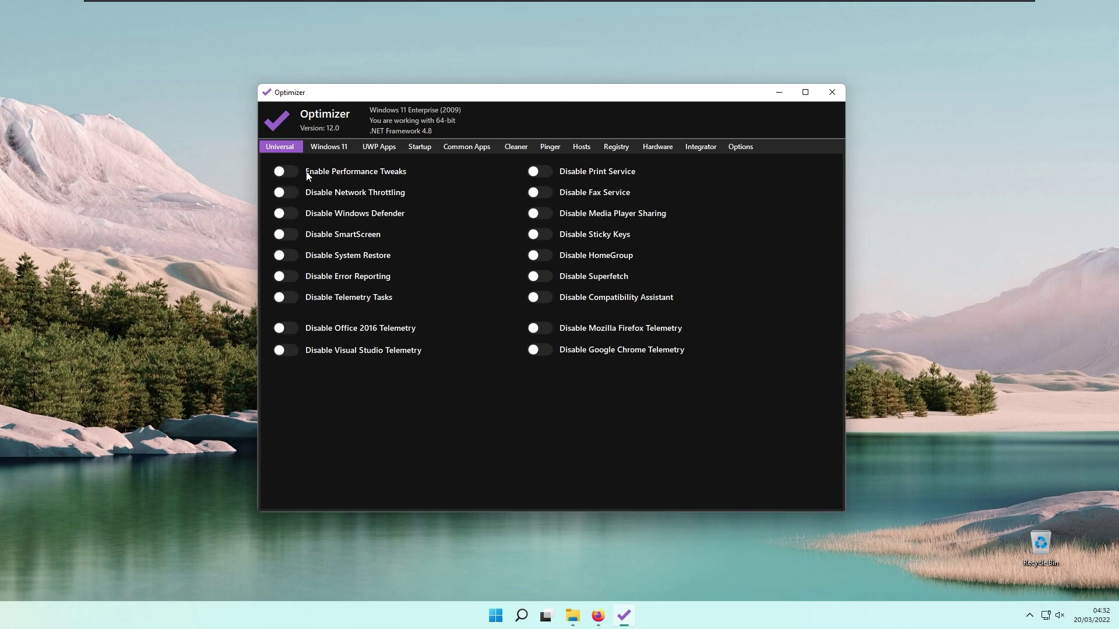
pyautogui.moveTo(336, 176)
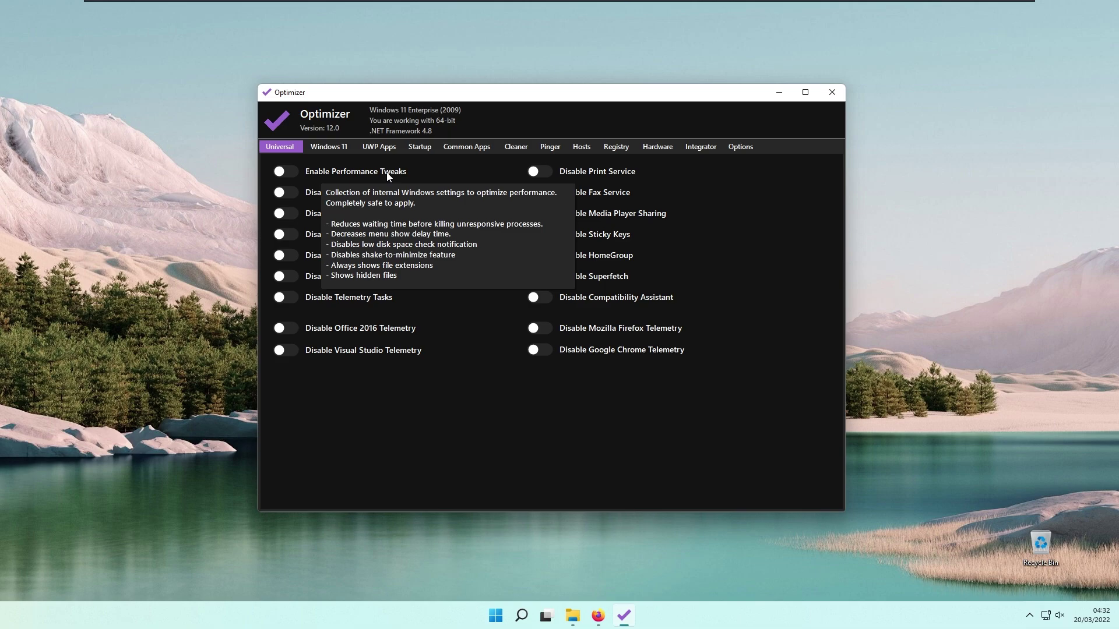
# Switch on Performance Tweaks, Network Throttling, SmartScreen, System Restore and Error Reporting tweaks
pyautogui.click(287, 170)
pyautogui.moveTo(353, 195)
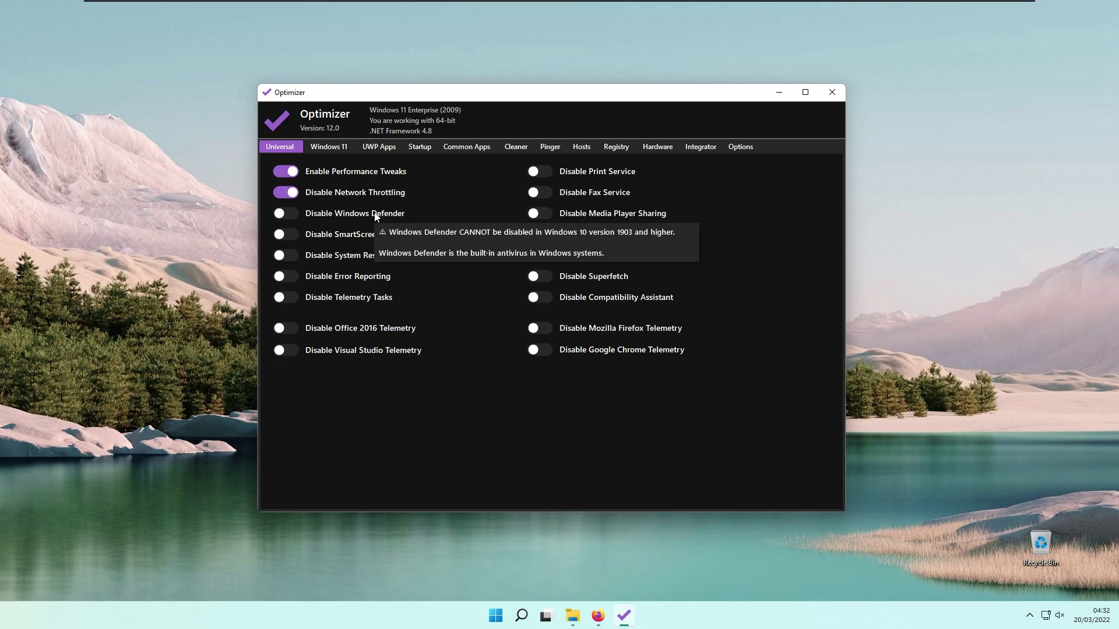
pyautogui.click(324, 235)
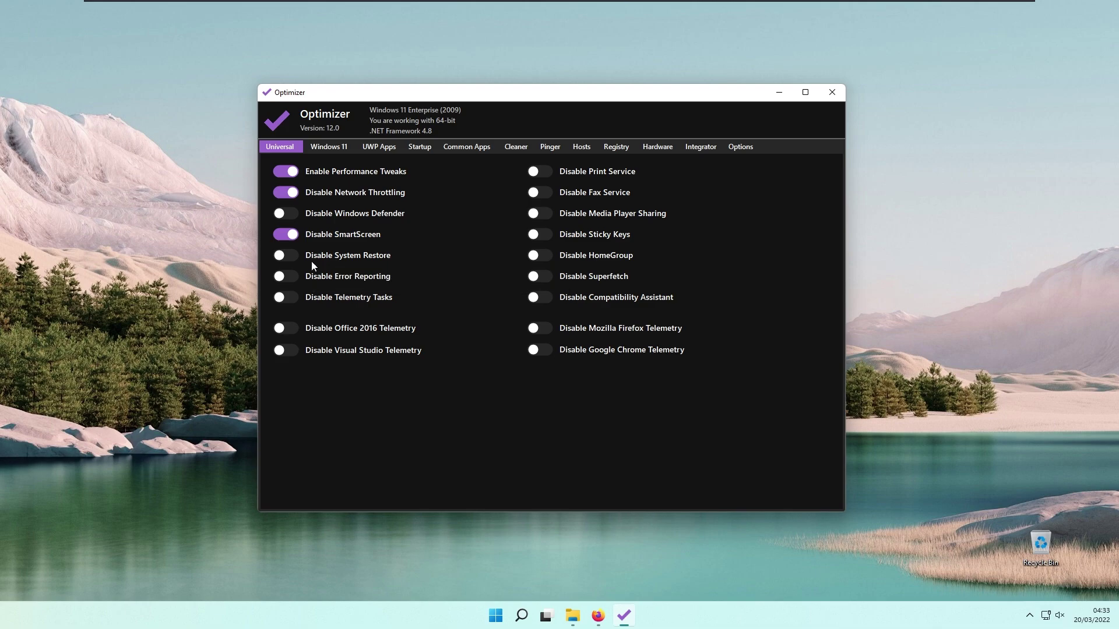
pyautogui.click(289, 256)
pyautogui.moveTo(319, 299)
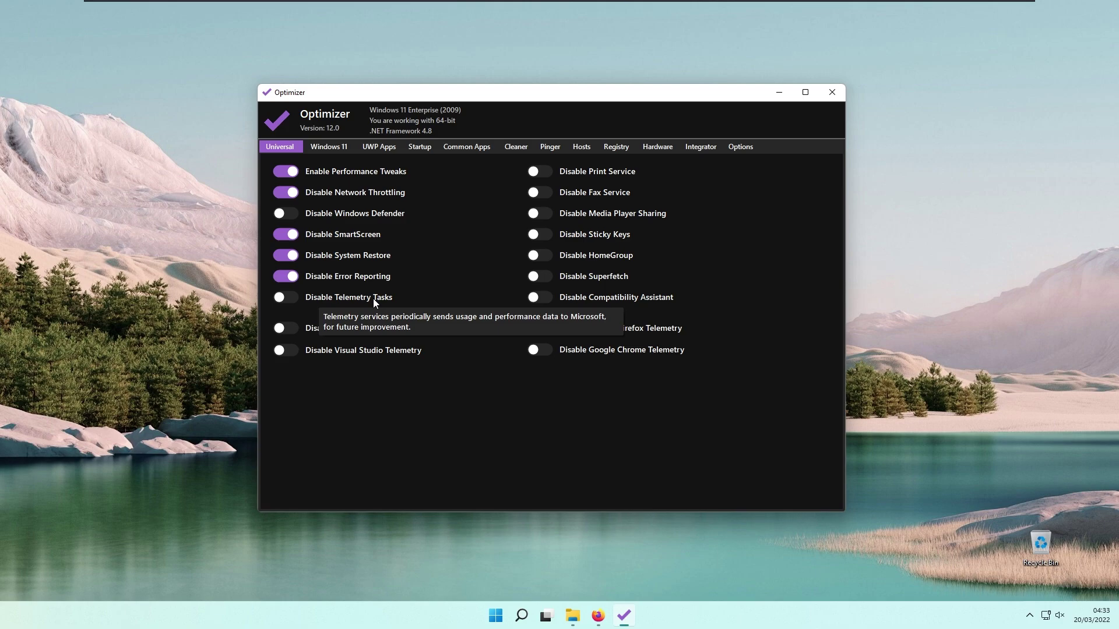
# Turn on Disable Telemetry Tasks, Visual Studio Telemetry and Office 2016 Telemetry
pyautogui.click(286, 298)
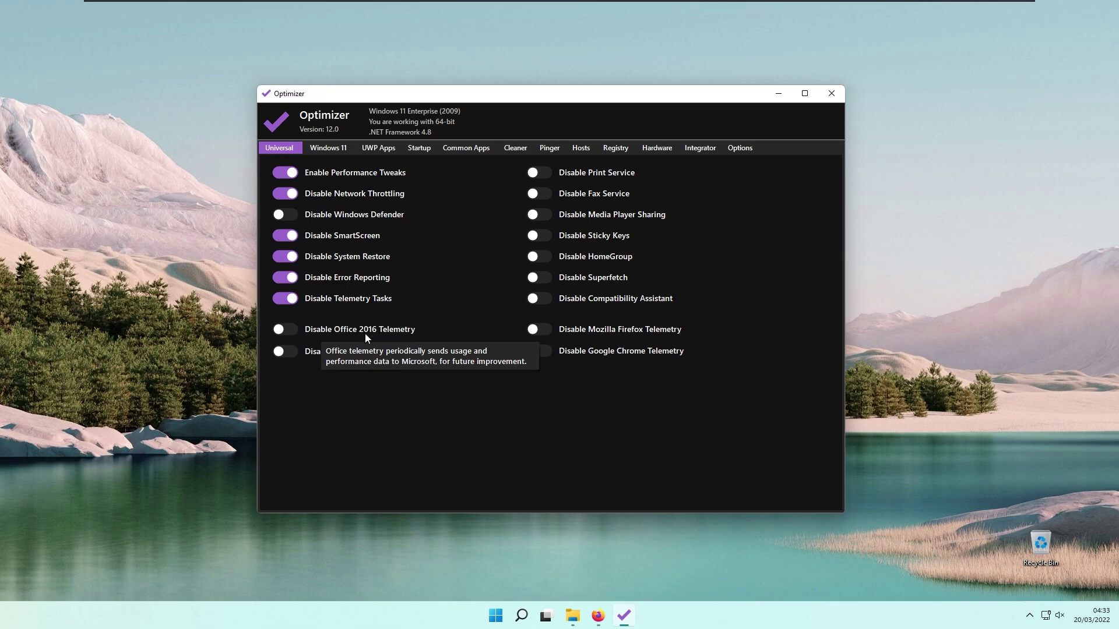
pyautogui.click(289, 352)
pyautogui.click(286, 330)
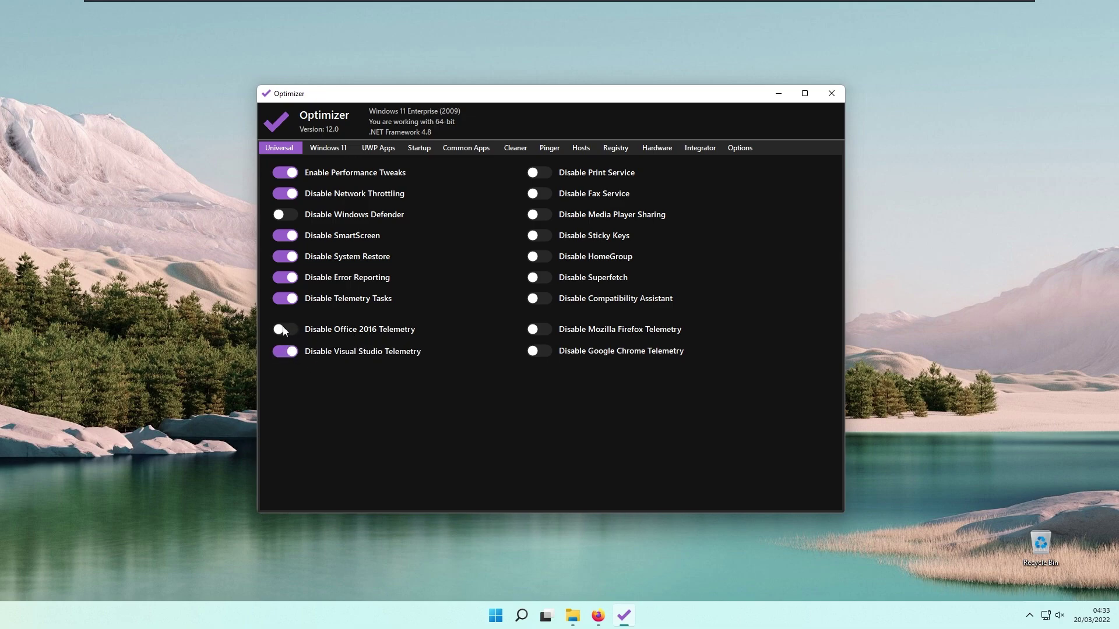
pyautogui.click(382, 331)
pyautogui.moveTo(569, 100); pyautogui.dragTo(542, 107)
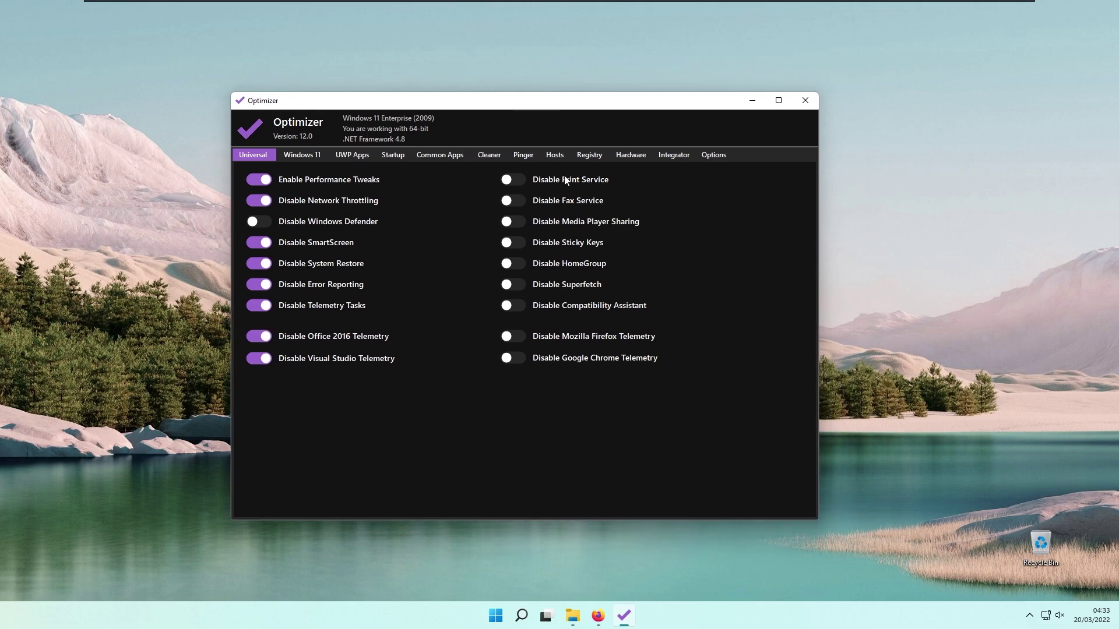
# Turn on Disable Print Service, Fax Service and Compatibility Assistant
pyautogui.click(518, 183)
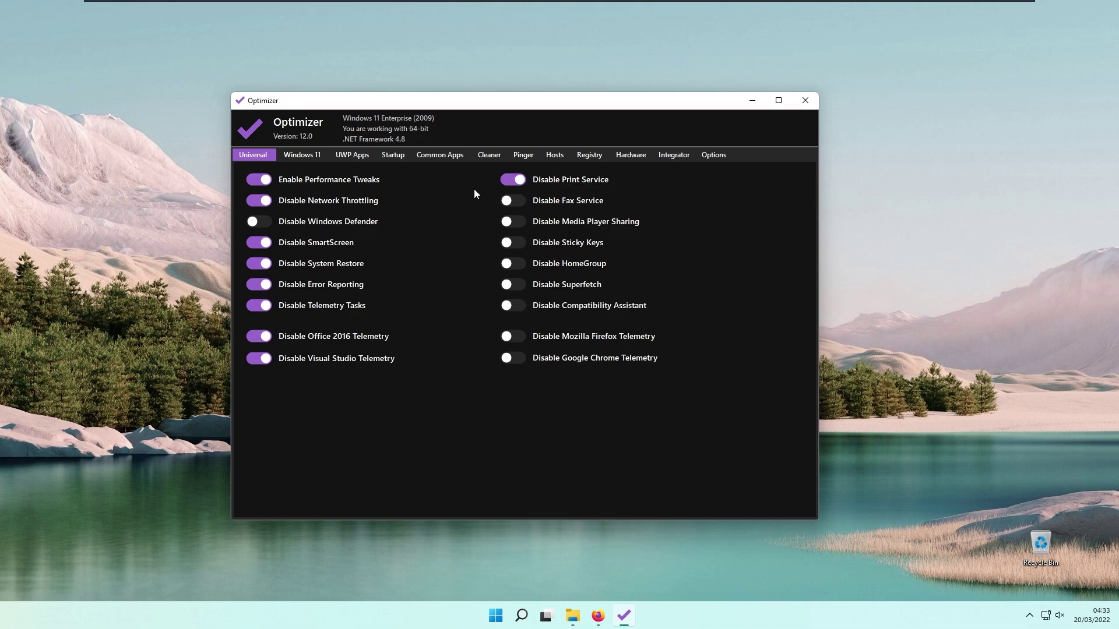
pyautogui.click(515, 202)
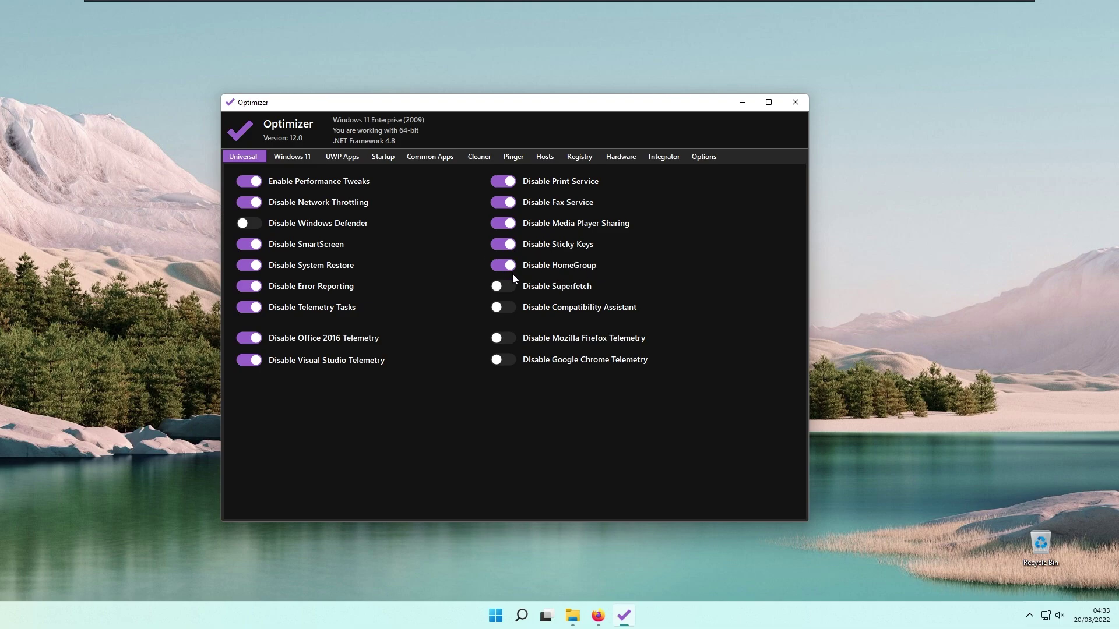
pyautogui.moveTo(562, 293)
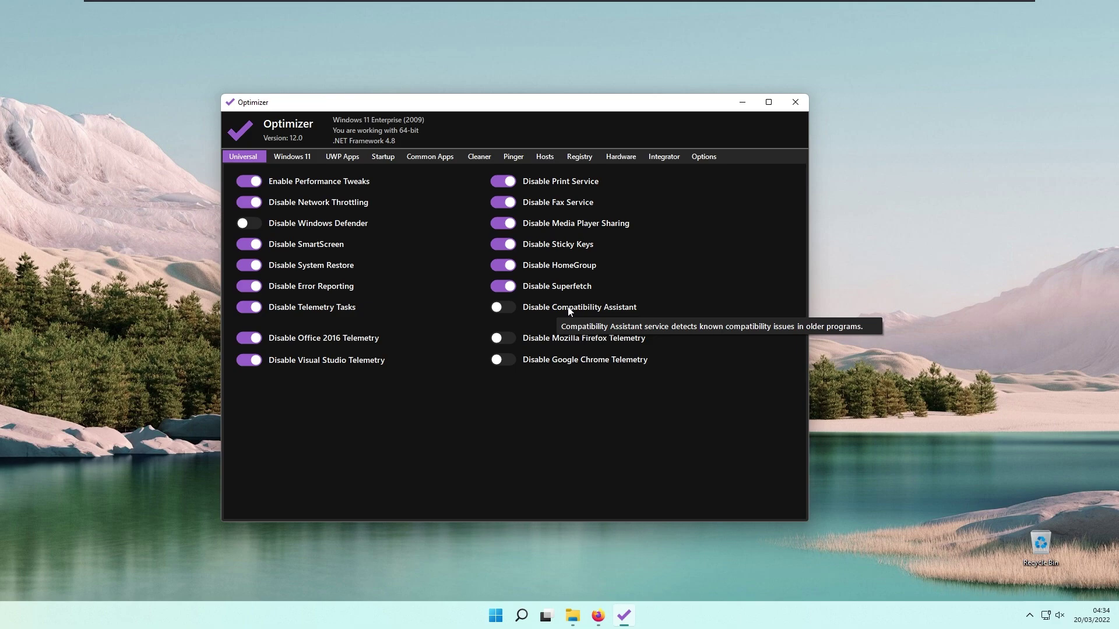
pyautogui.click(532, 308)
pyautogui.moveTo(572, 116); pyautogui.dragTo(558, 91)
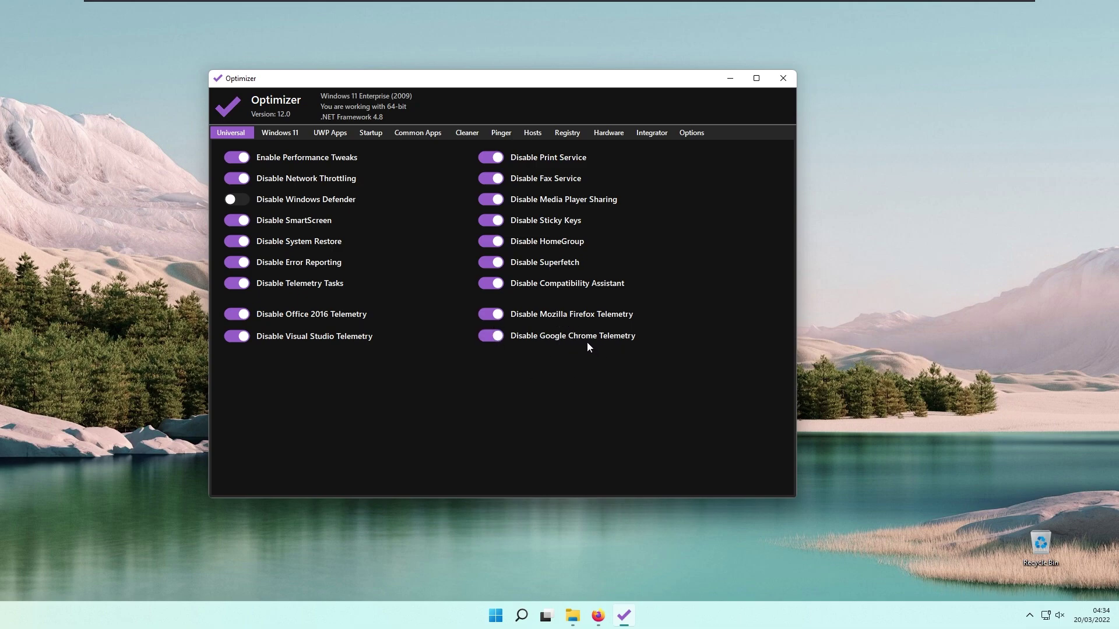
pyautogui.moveTo(437, 80); pyautogui.dragTo(446, 98)
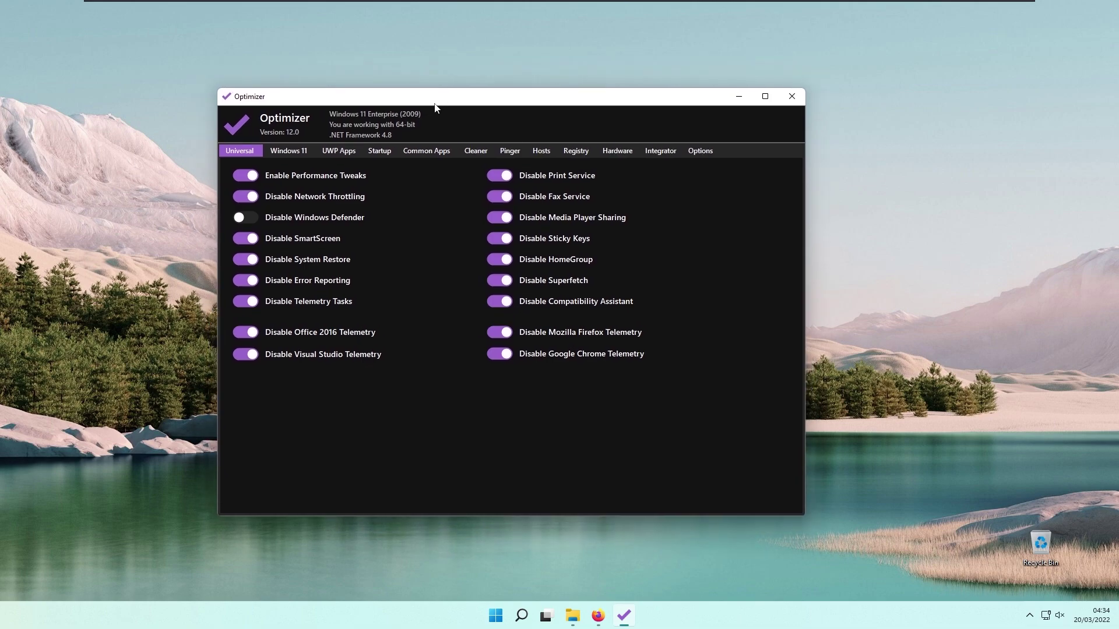
# On the Windows 11 page, enable Restore Classic Windows Explorer and Disable Start Menu Ads, then check Start
pyautogui.click(282, 152)
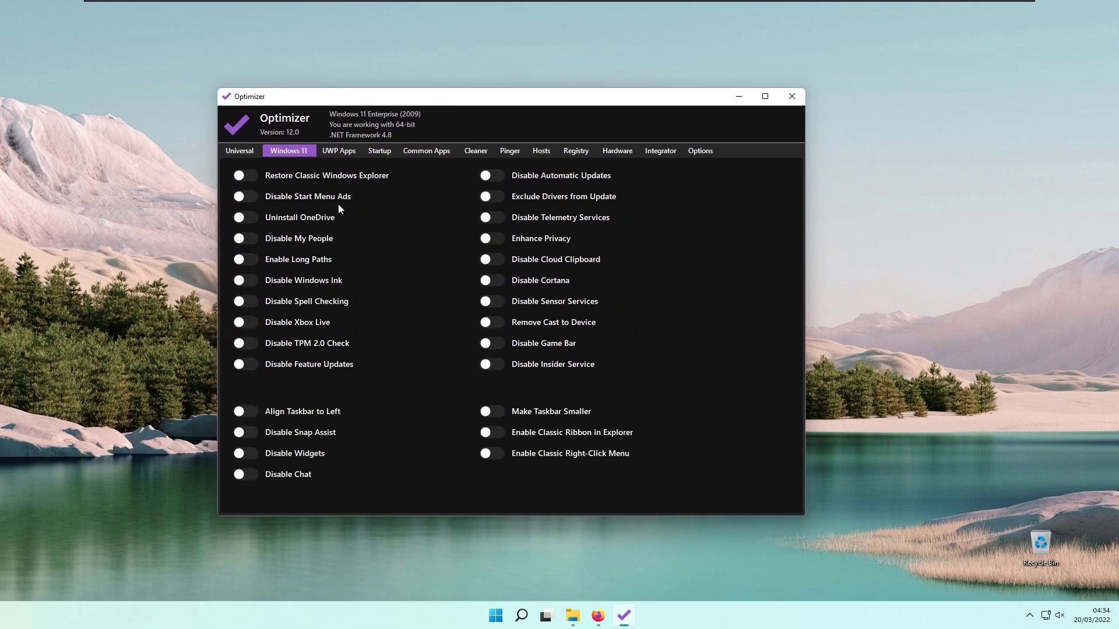
pyautogui.moveTo(398, 109); pyautogui.dragTo(457, 99)
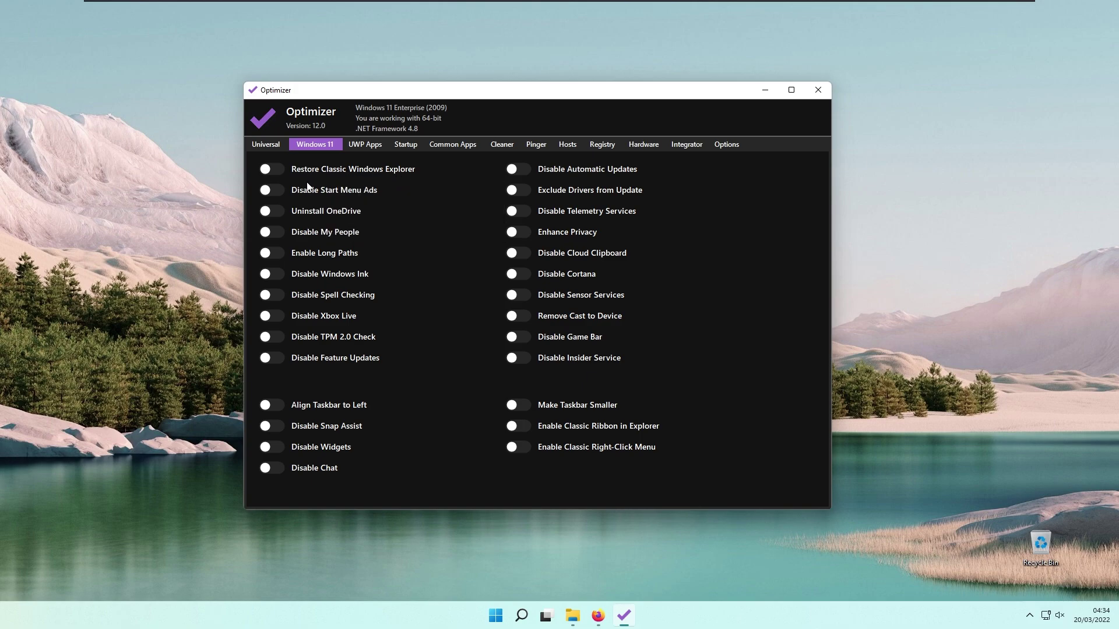
pyautogui.click(278, 171)
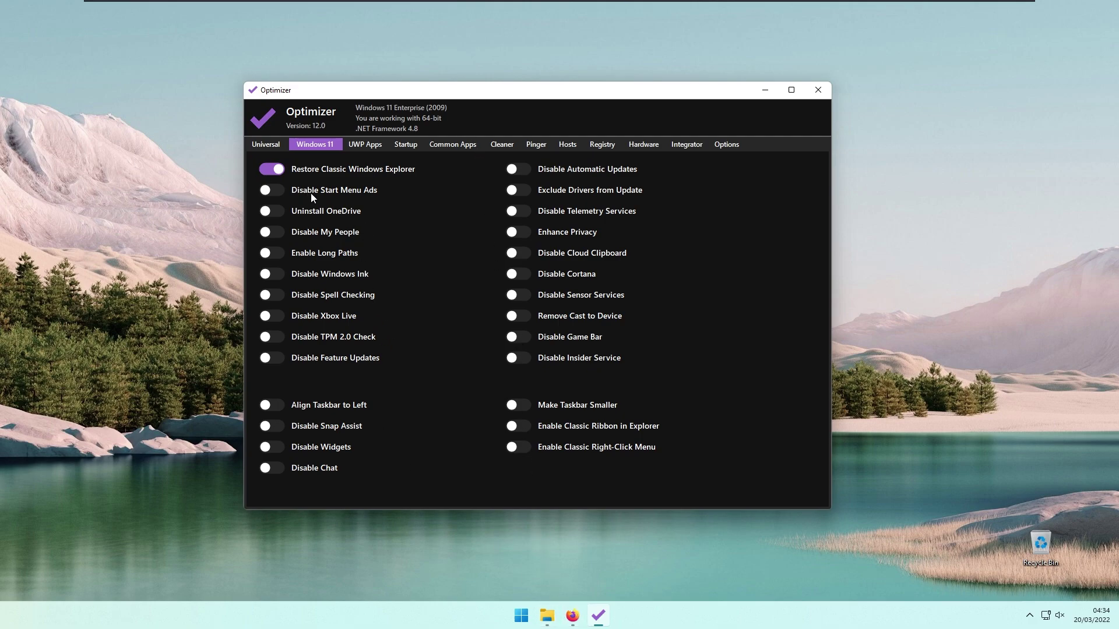
pyautogui.moveTo(315, 195)
pyautogui.press('super')
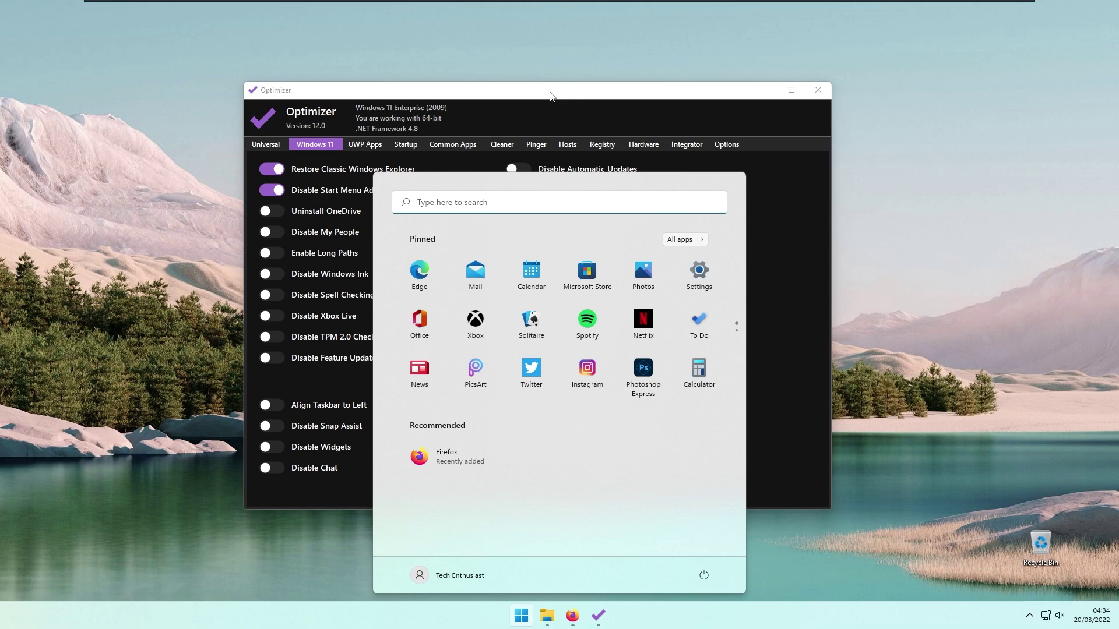
# Switch on Uninstall OneDrive, Disable Xbox Live and Disable Windows Ink
pyautogui.click(550, 94)
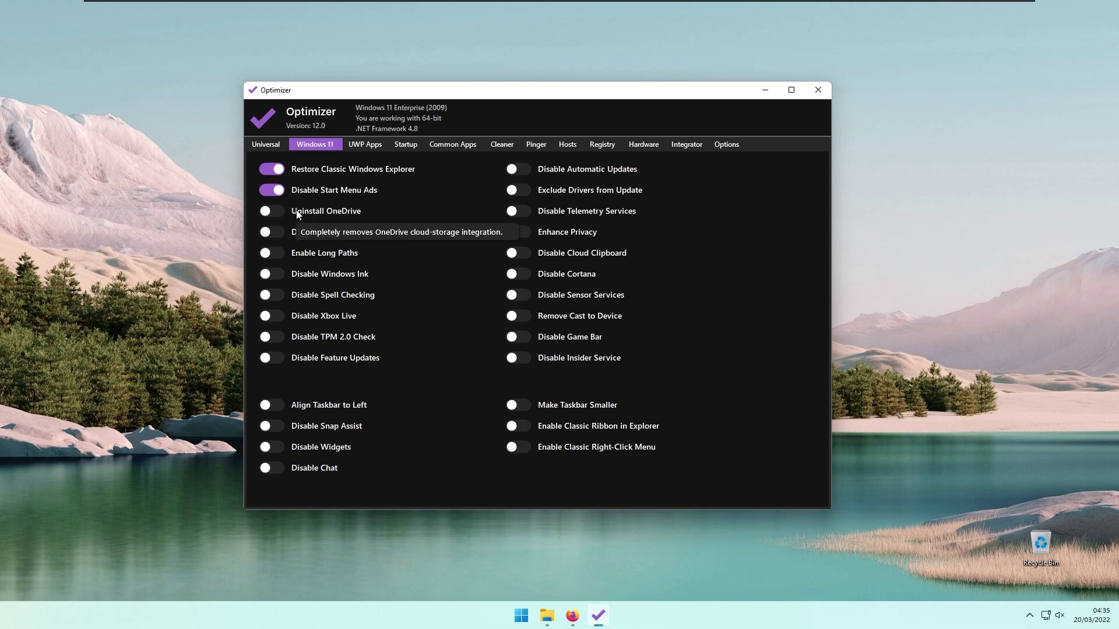
pyautogui.click(271, 213)
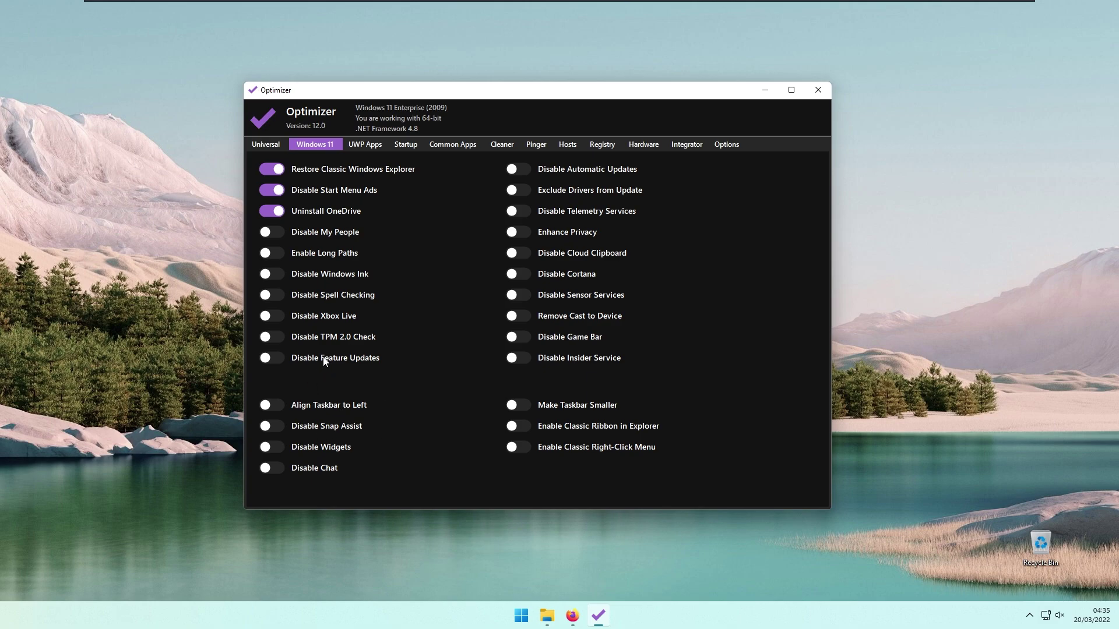
pyautogui.moveTo(303, 342)
pyautogui.moveTo(460, 87); pyautogui.dragTo(468, 80)
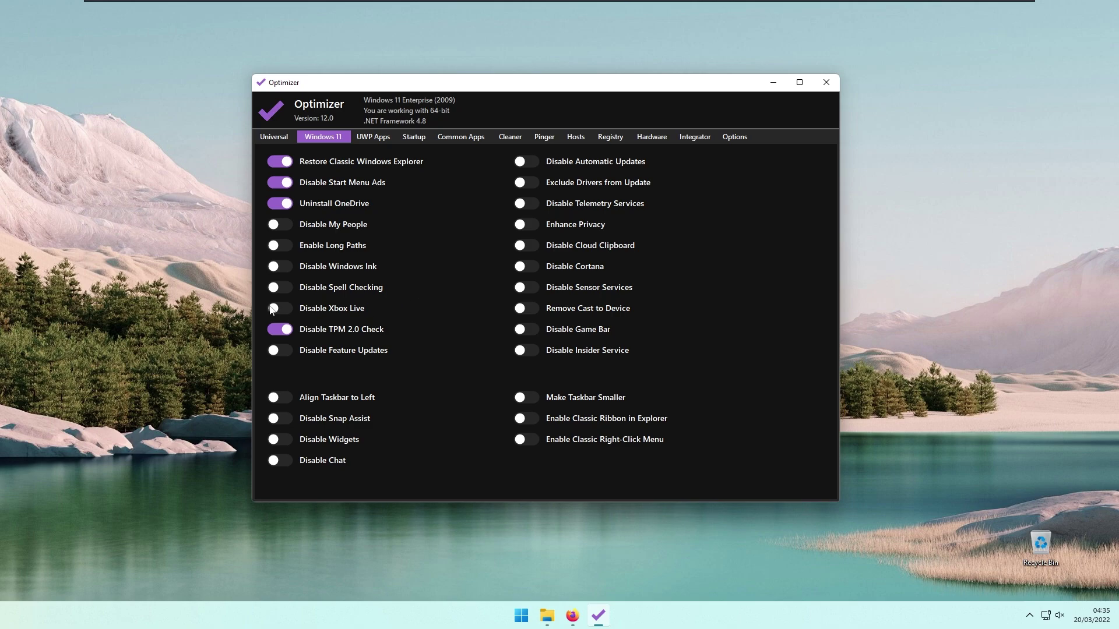
pyautogui.moveTo(338, 315)
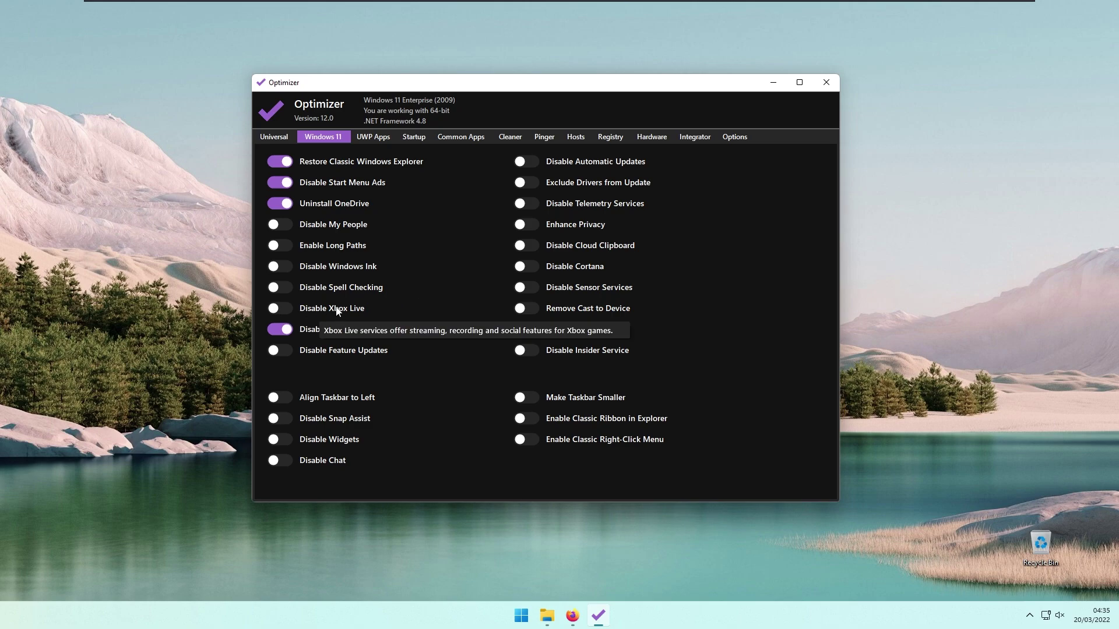
pyautogui.click(284, 309)
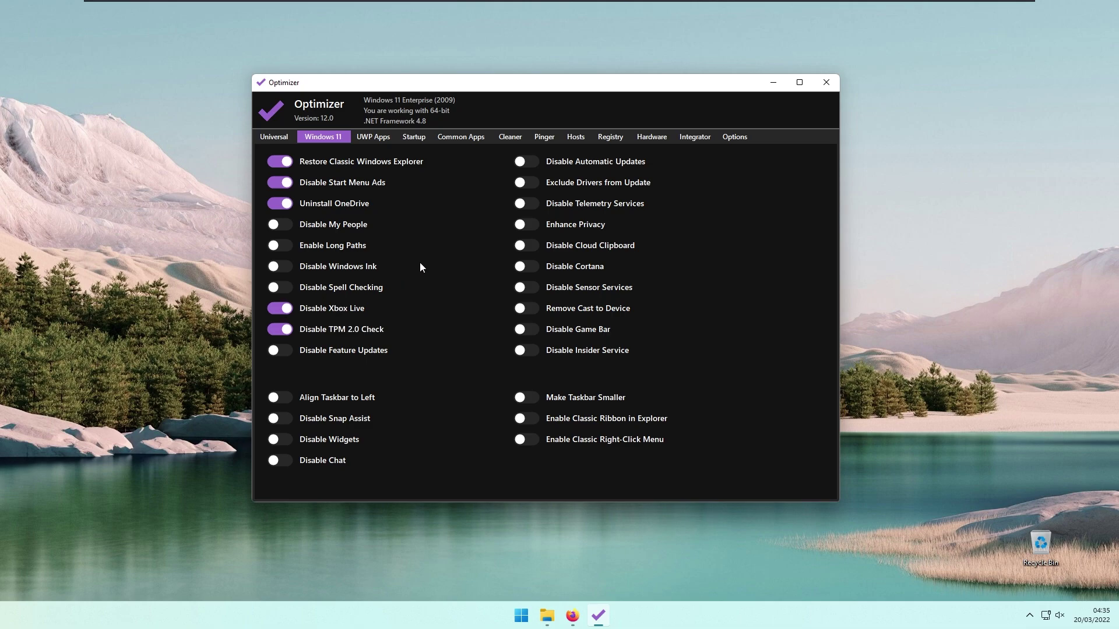
pyautogui.click(283, 267)
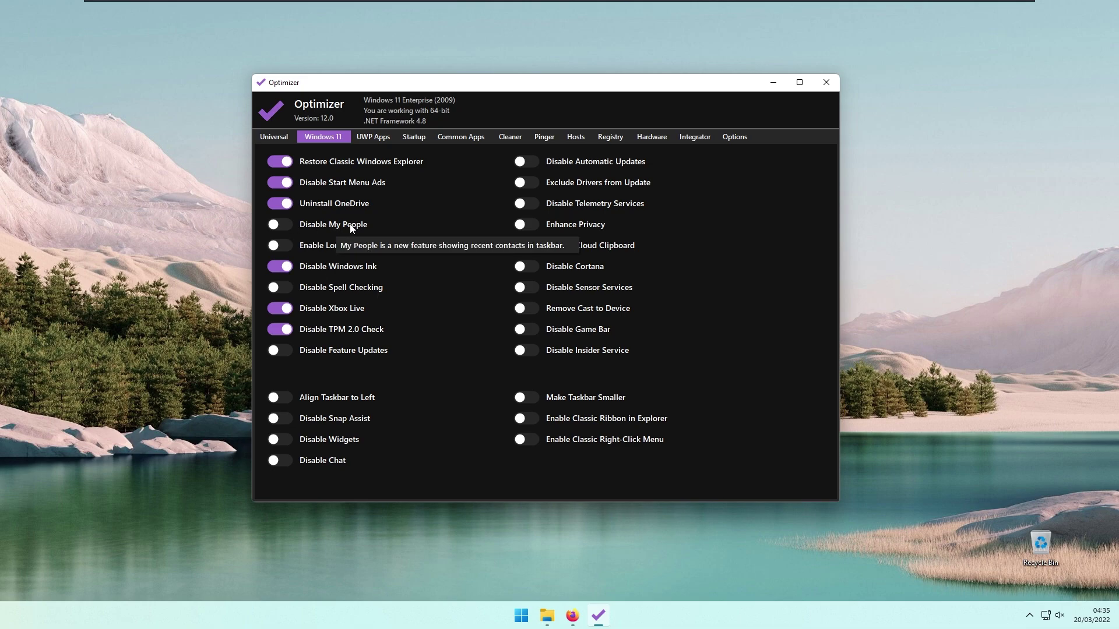
# Switch on Enable Long Paths and Disable Spell Checking
pyautogui.moveTo(420, 94); pyautogui.dragTo(413, 91)
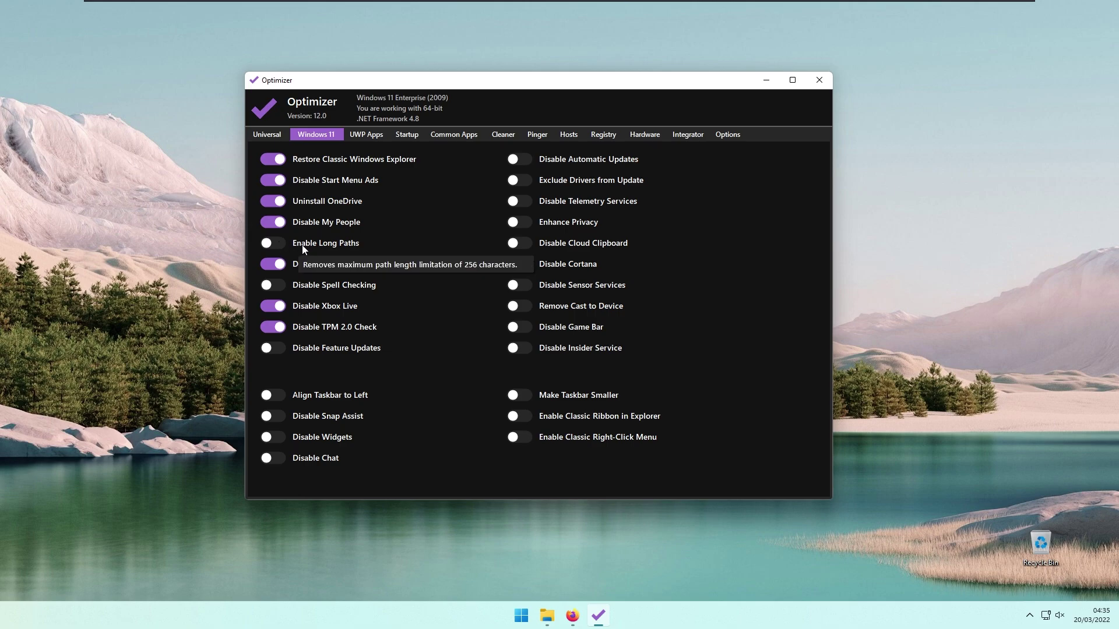
pyautogui.click(271, 245)
pyautogui.moveTo(382, 114); pyautogui.dragTo(380, 103)
pyautogui.moveTo(322, 280)
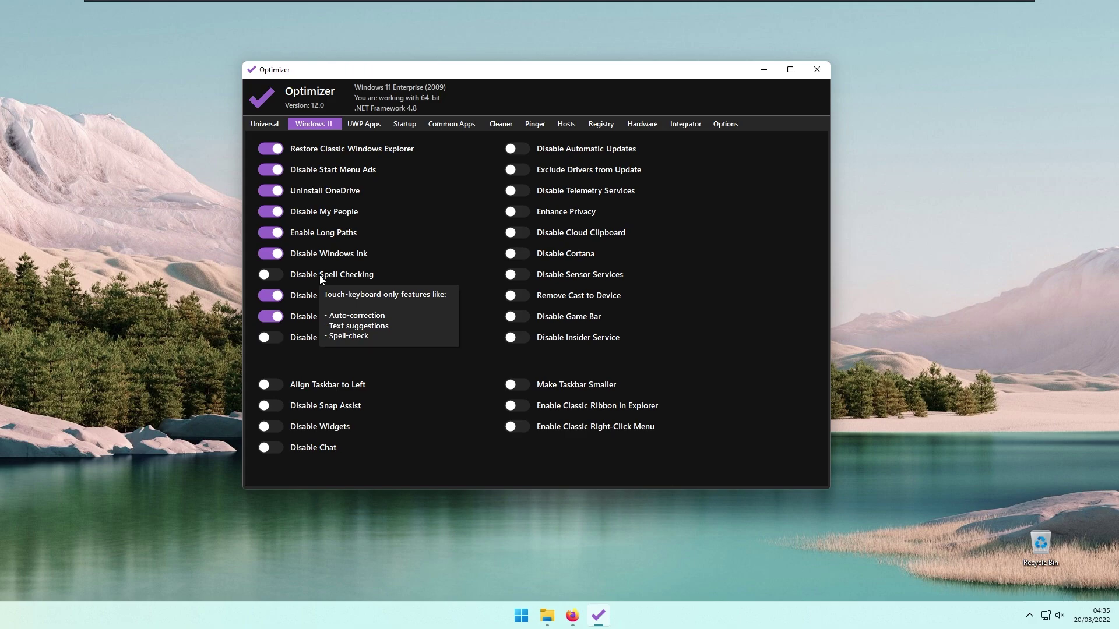
pyautogui.click(272, 275)
pyautogui.moveTo(477, 75); pyautogui.dragTo(479, 40)
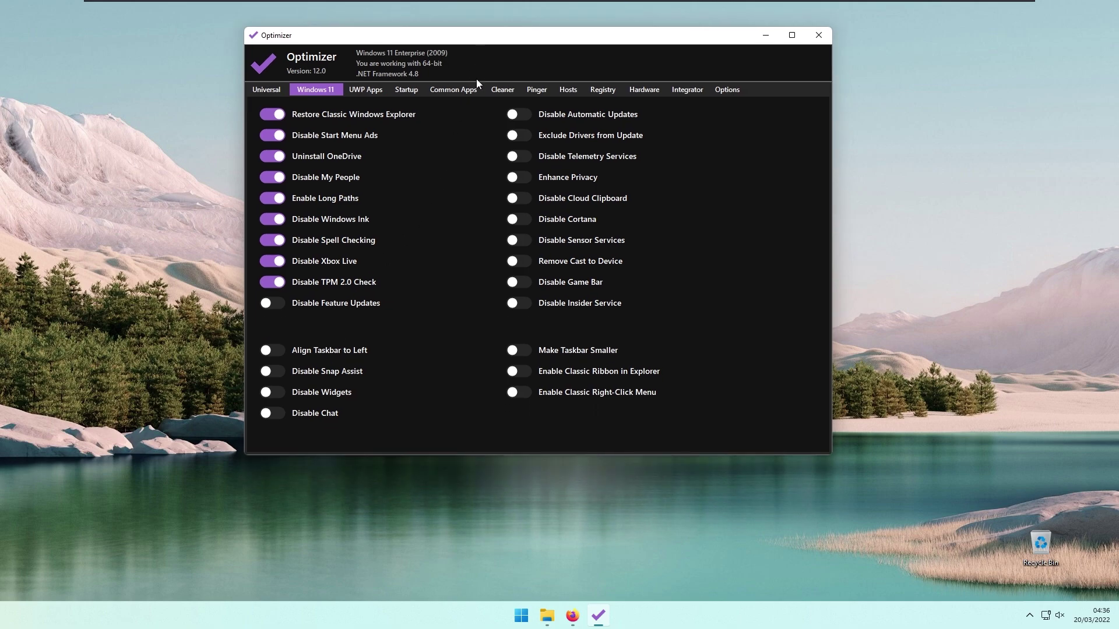
# Try Align Taskbar Left, then switch it back off so the taskbar stays centred
pyautogui.click(291, 352)
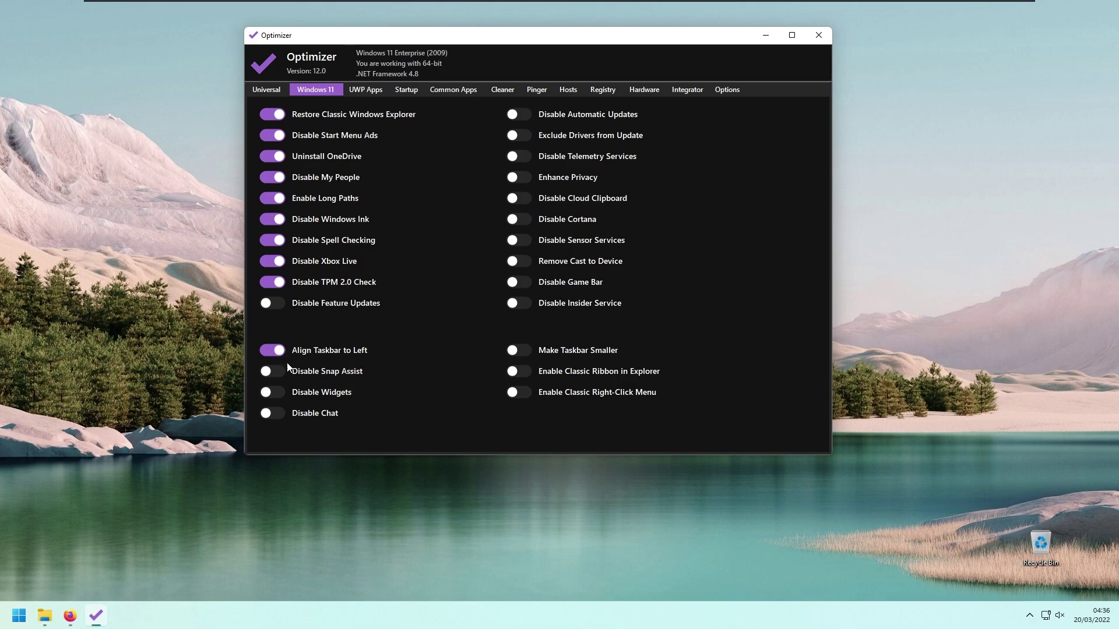
pyautogui.click(282, 352)
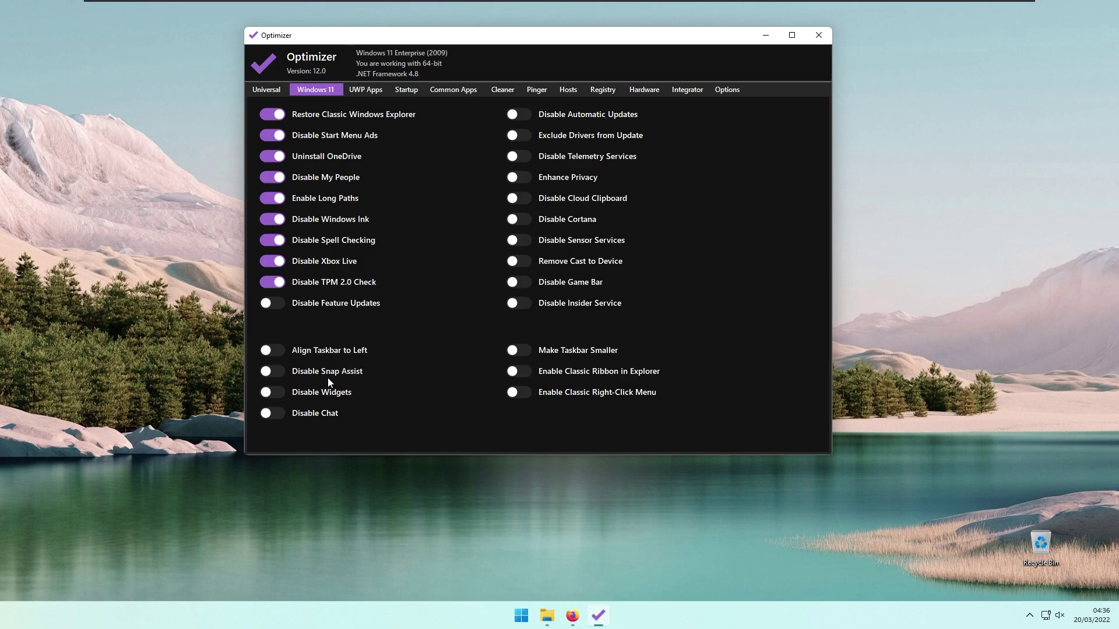
pyautogui.moveTo(327, 376)
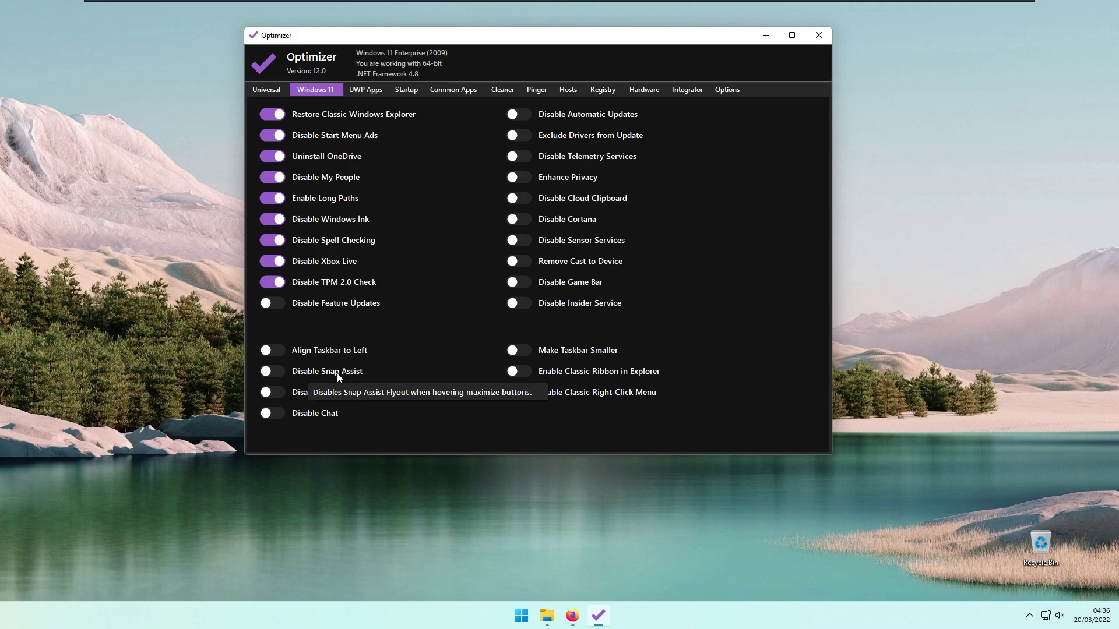
pyautogui.moveTo(317, 416)
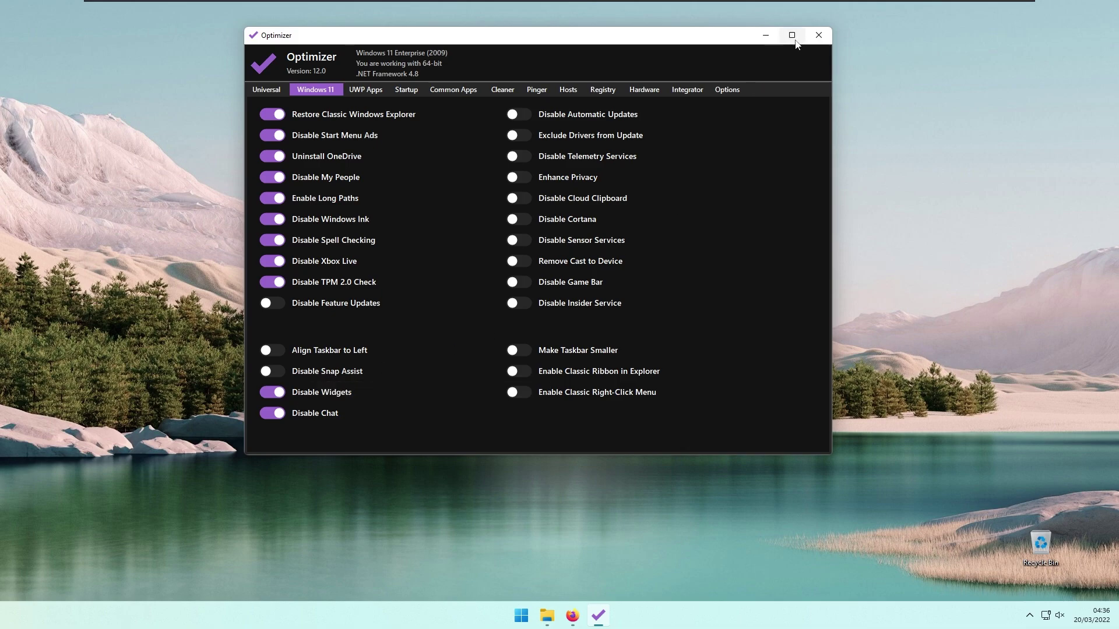
# Turn on Disable Snap Assist and restart Windows Explorer from Task Manager
pyautogui.moveTo(795, 42)
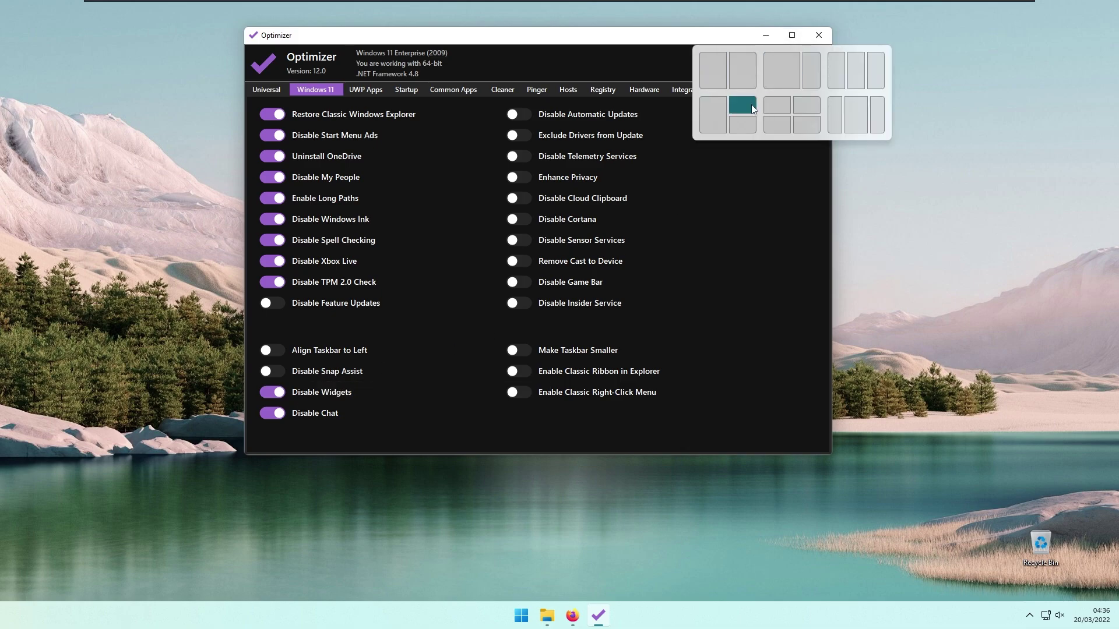
pyautogui.moveTo(675, 33); pyautogui.dragTo(674, 45)
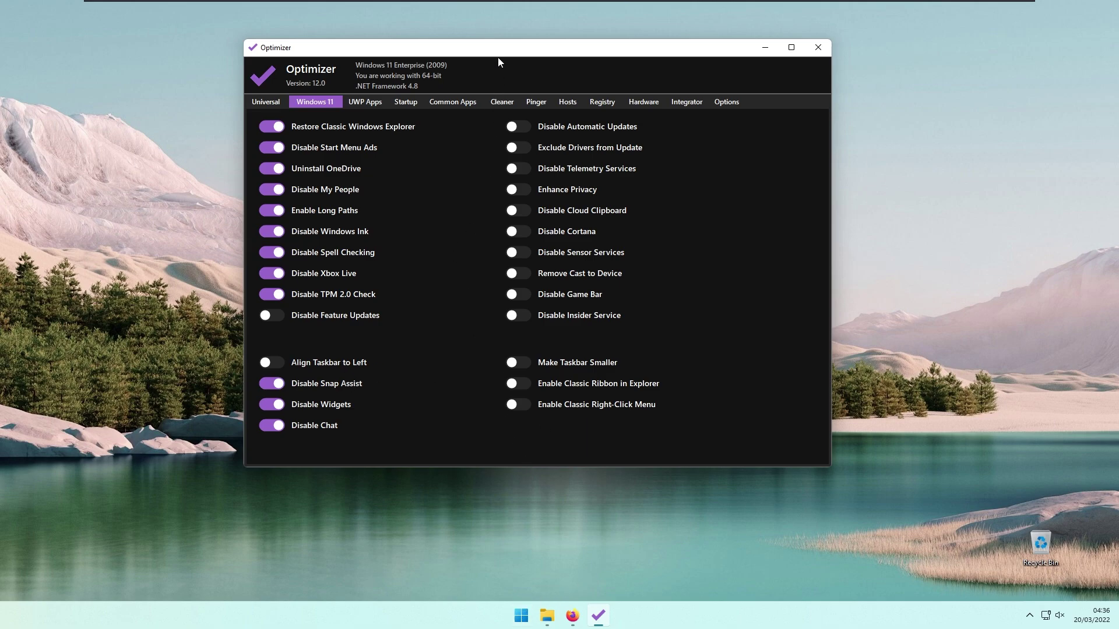
pyautogui.rightClick(522, 616)
pyautogui.click(539, 473)
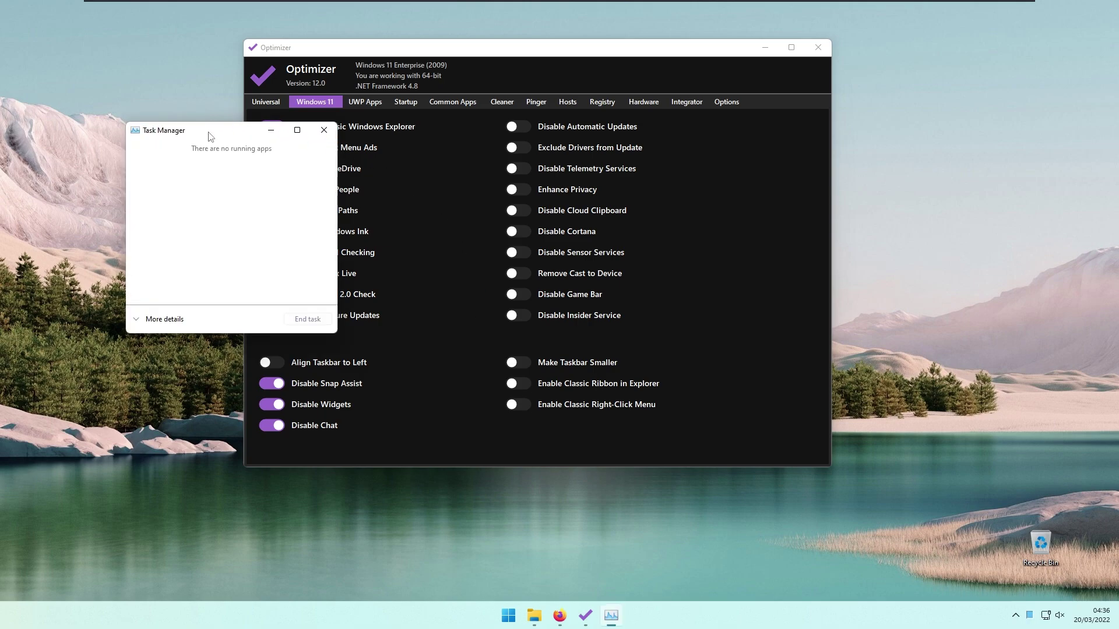
pyautogui.click(164, 318)
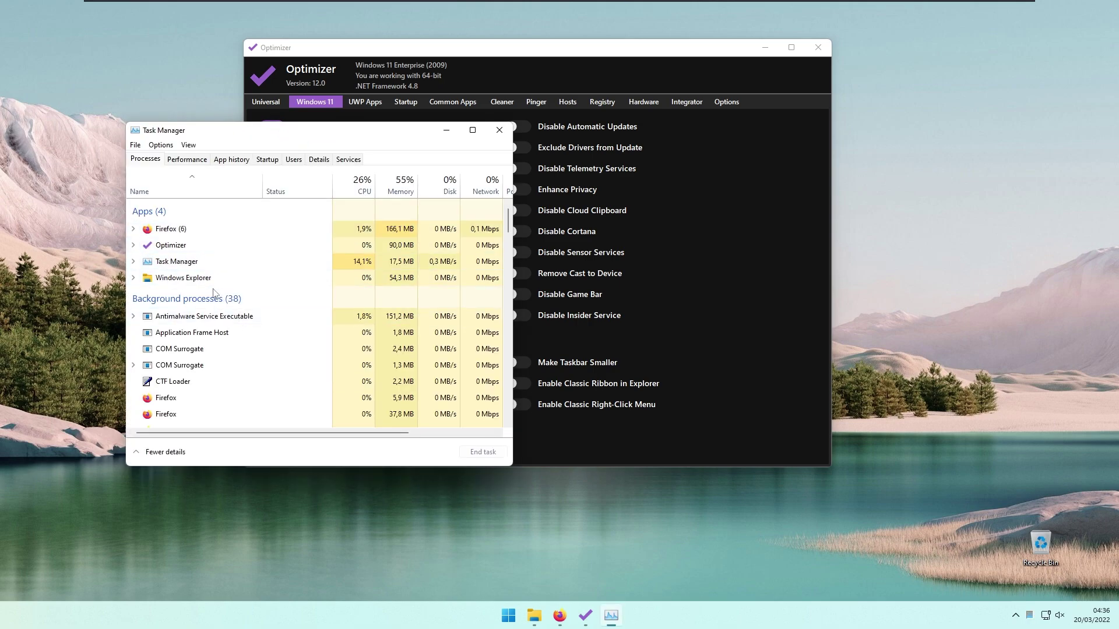
pyautogui.click(187, 278)
pyautogui.moveTo(291, 136); pyautogui.dragTo(322, 124)
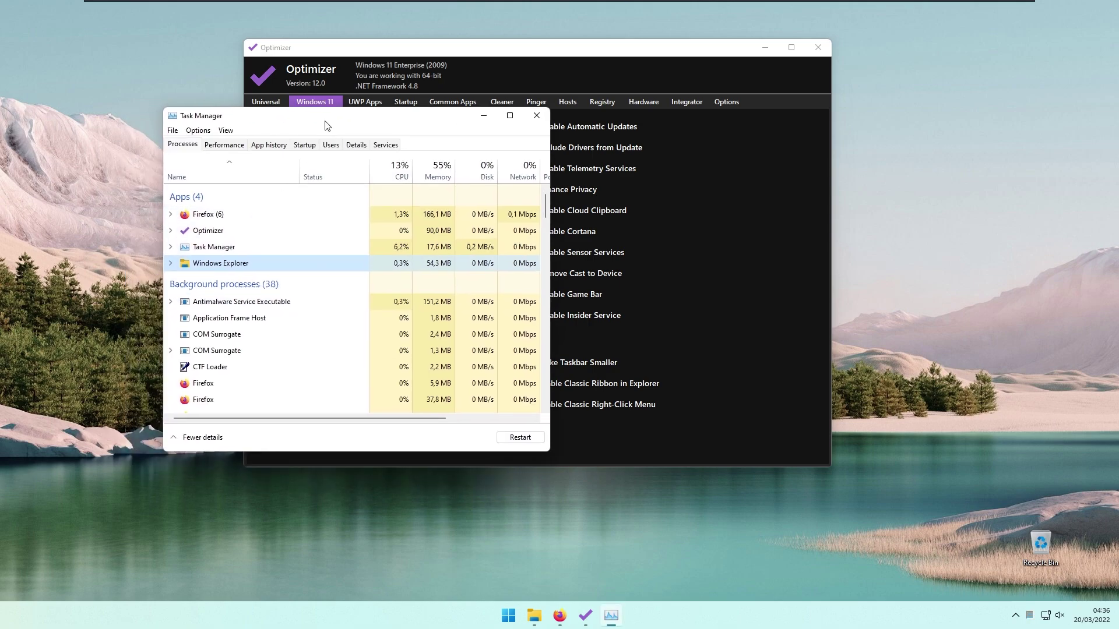
pyautogui.click(517, 440)
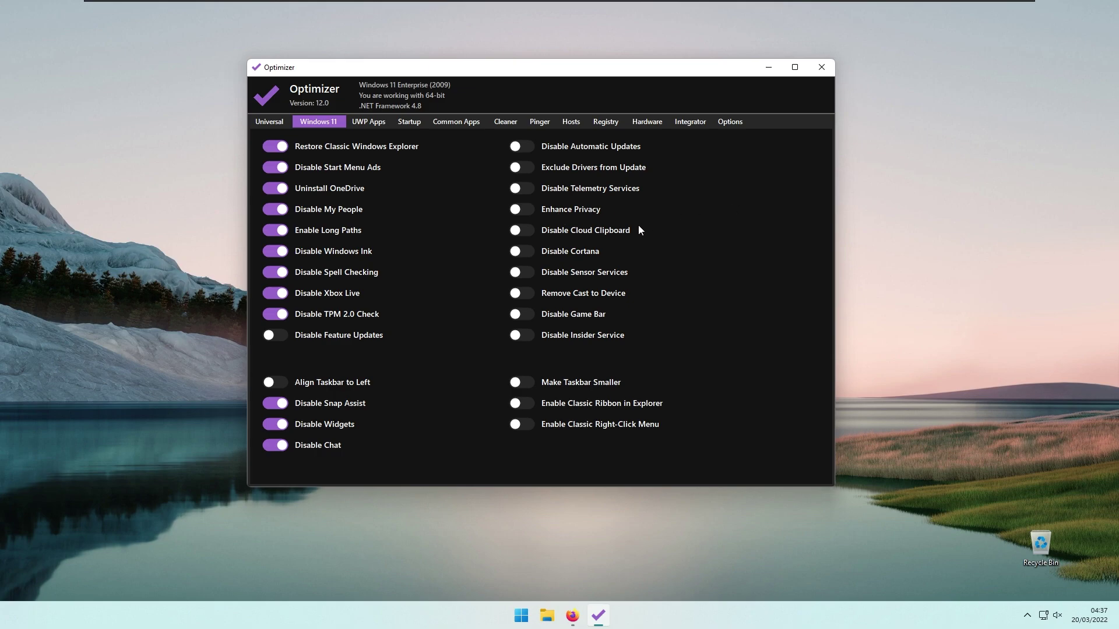
# Disable Cloud Clipboard, Cortana, sensor services and the Insider service
pyautogui.click(525, 231)
pyautogui.click(522, 253)
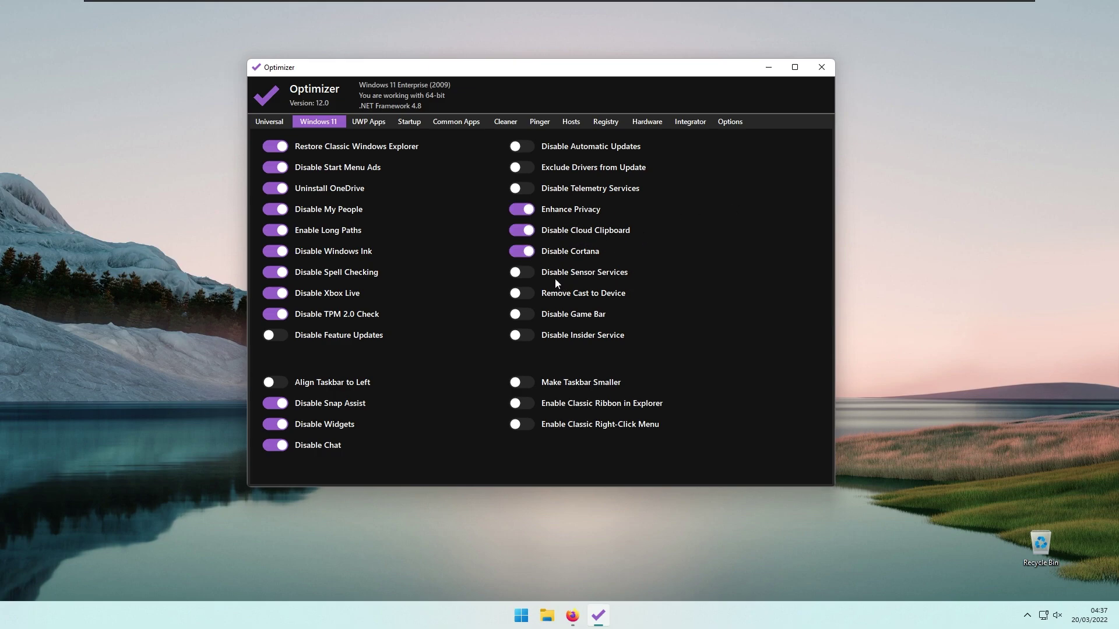
pyautogui.click(525, 274)
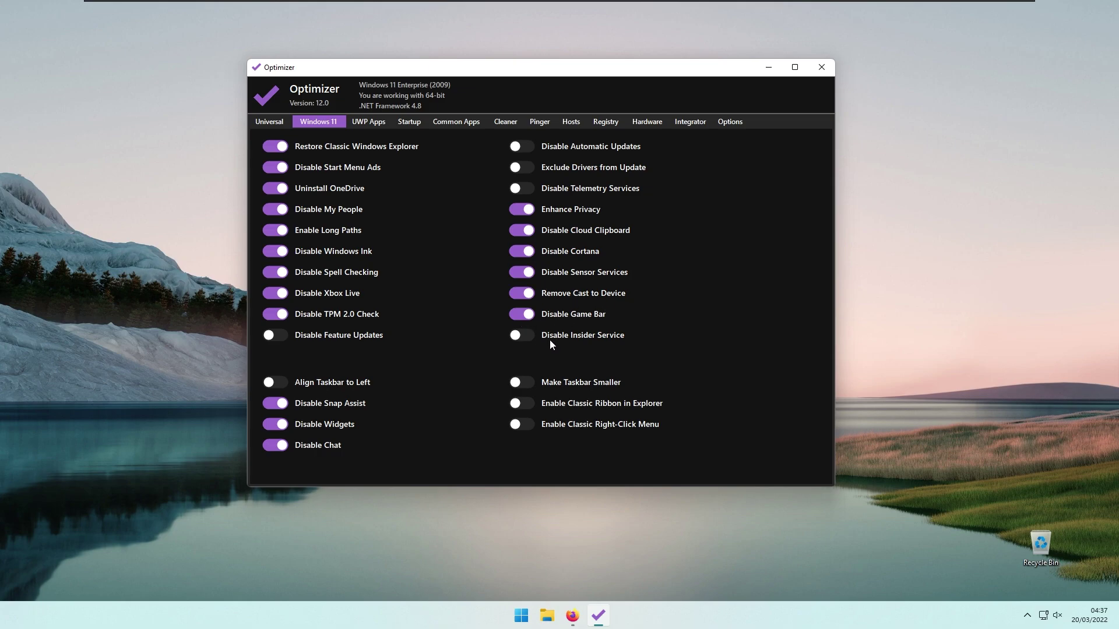
pyautogui.click(528, 336)
# Compare desktop right-click menus with Classic Right-Click Menu on and off, leaving it on
pyautogui.moveTo(593, 405)
pyautogui.click(527, 420)
pyautogui.rightClick(972, 176)
pyautogui.click(925, 313)
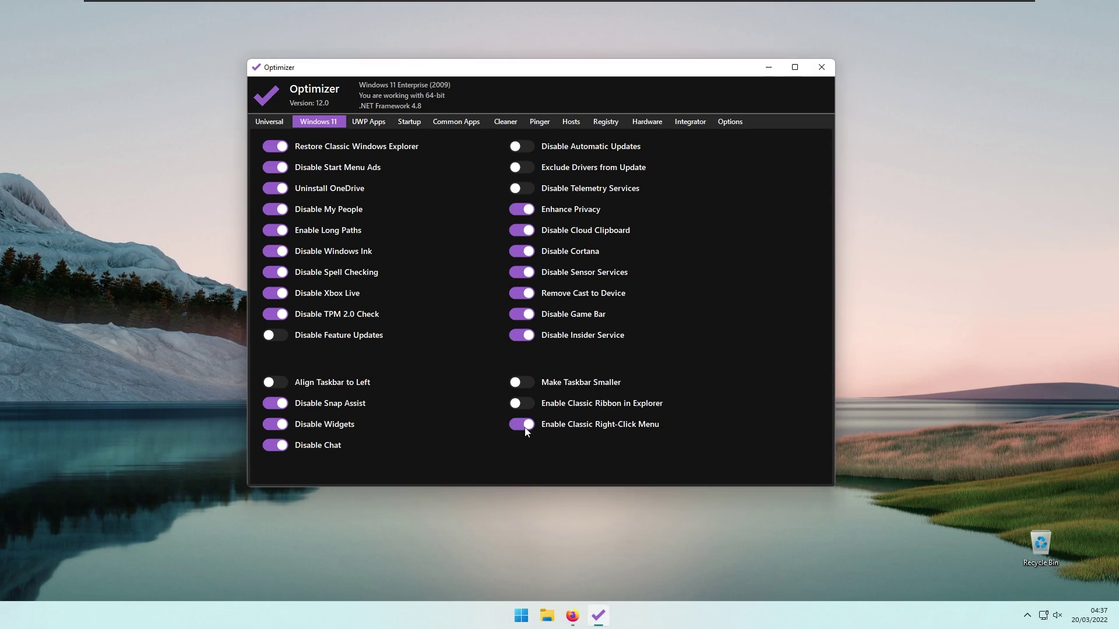
pyautogui.rightClick(1009, 247)
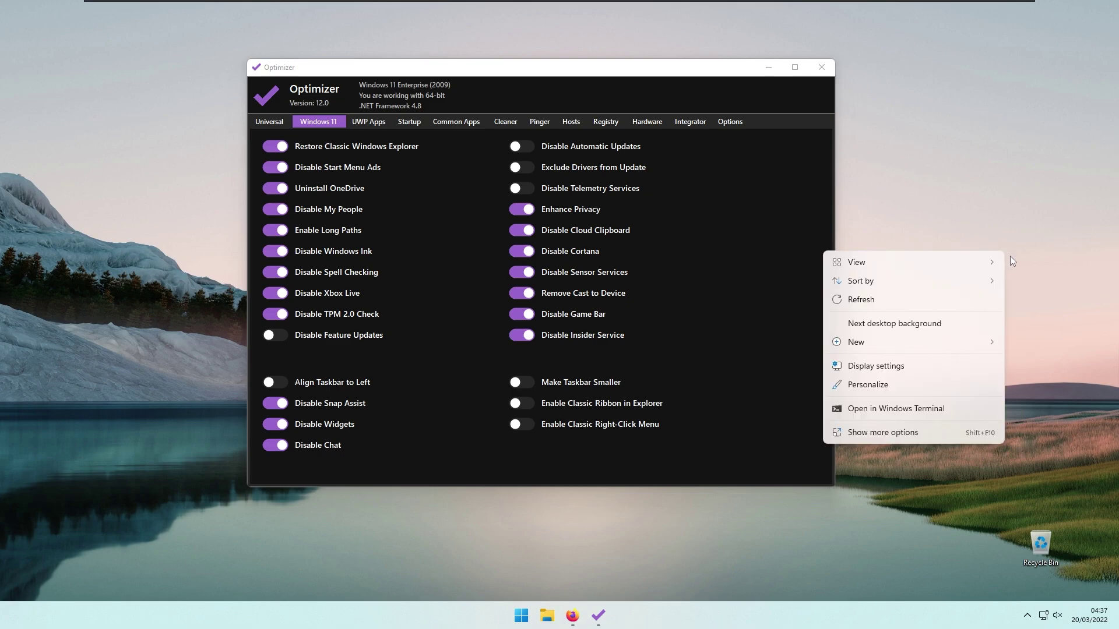
pyautogui.click(521, 426)
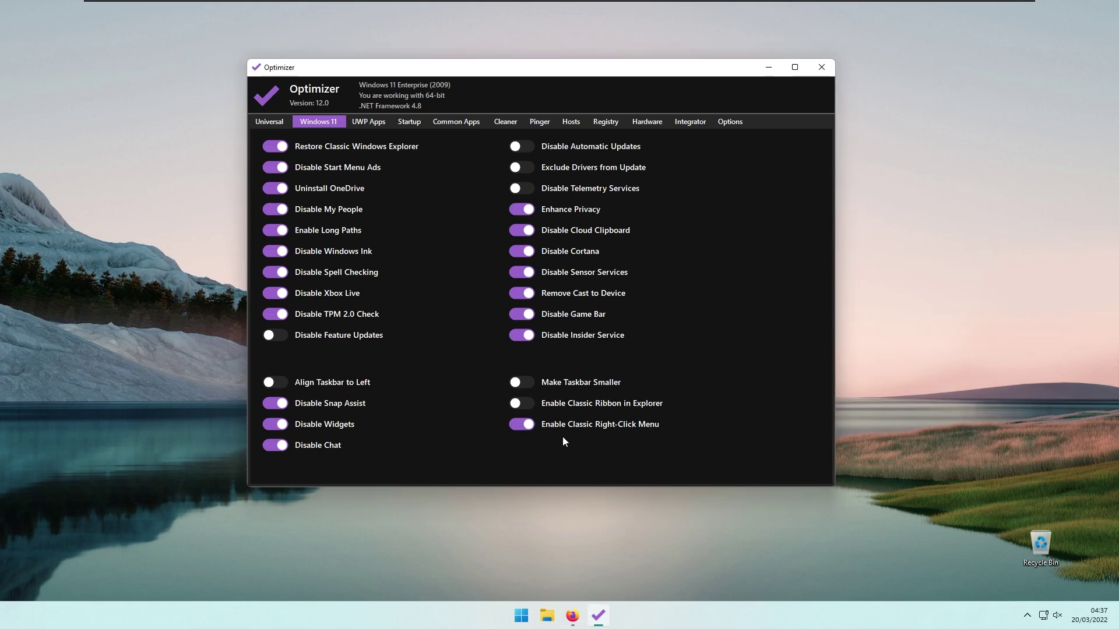
# Browse the UWP Apps uninstall list, from BingNews to Teams, without ticking any
pyautogui.click(369, 122)
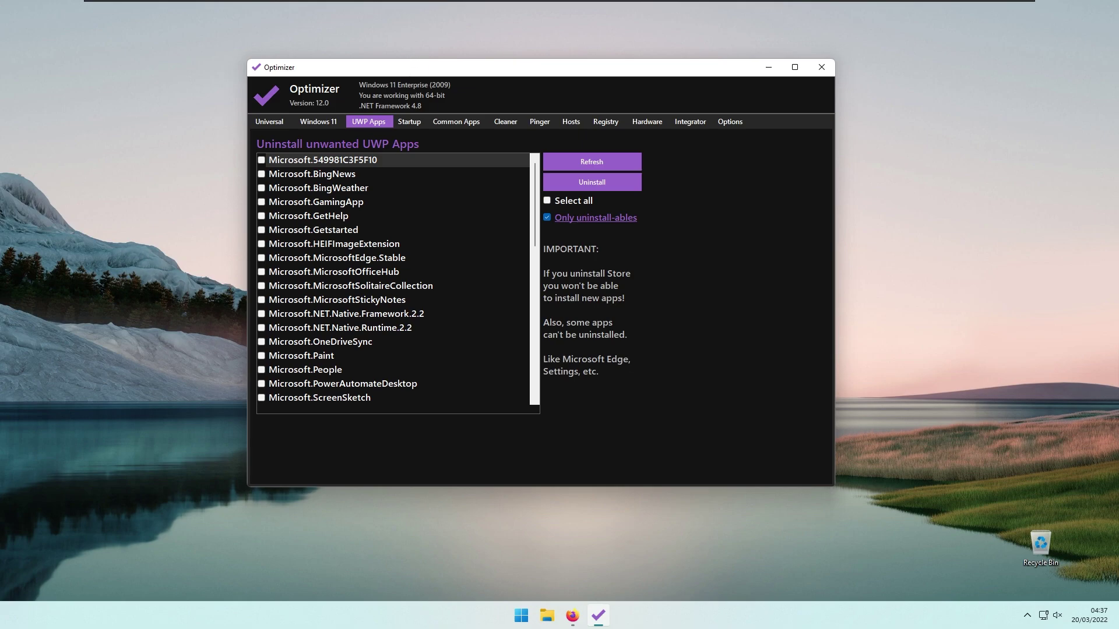
pyautogui.moveTo(378, 67); pyautogui.dragTo(385, 66)
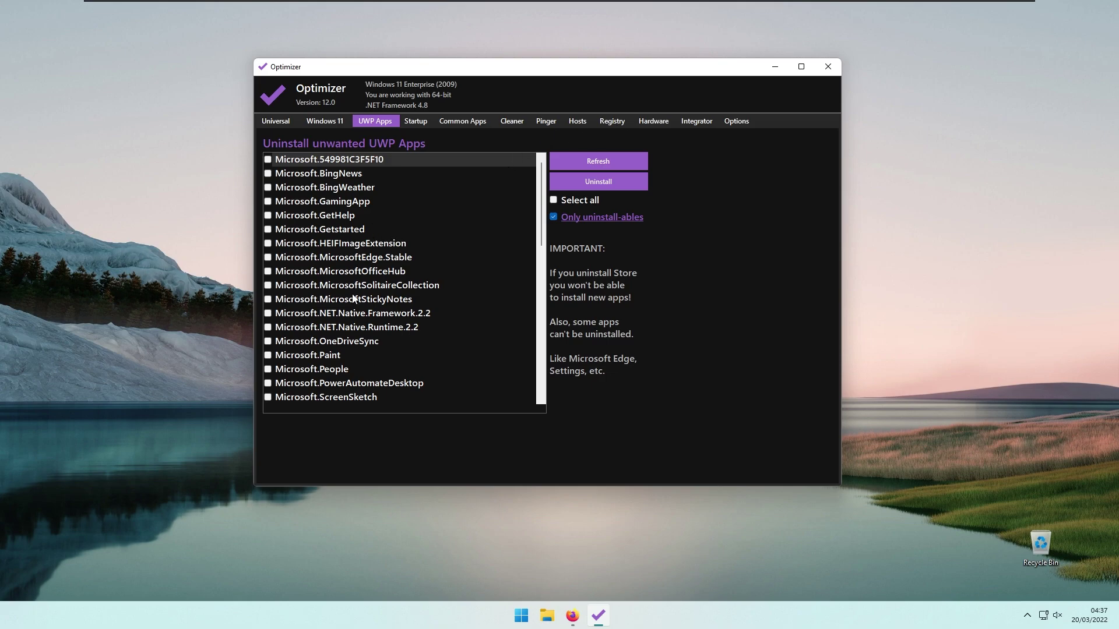
pyautogui.scroll(-10, 379, 303)
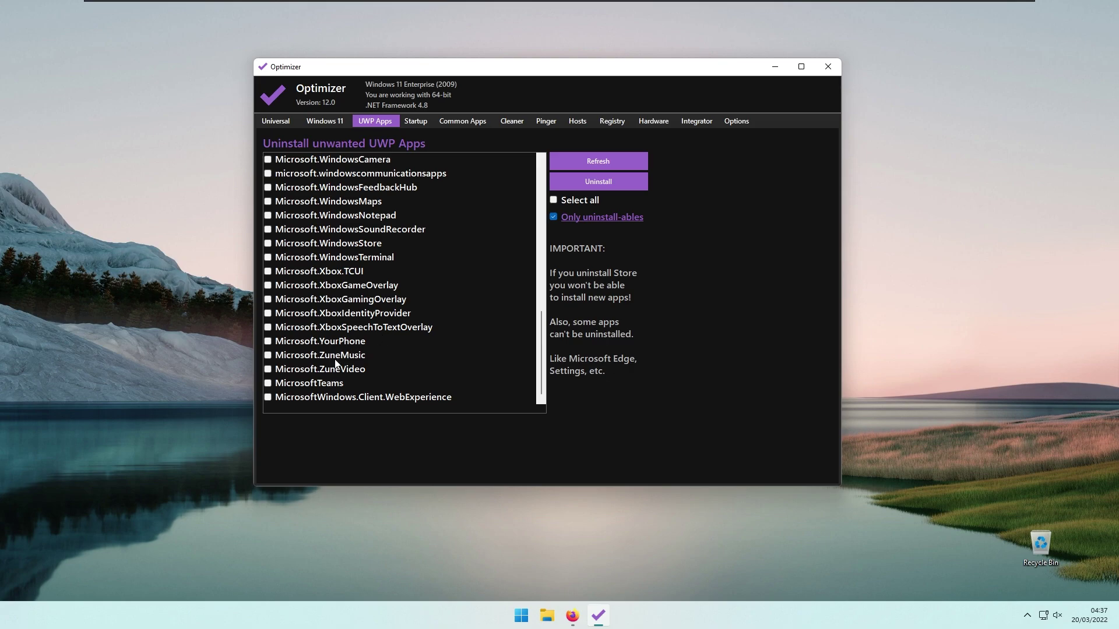
pyautogui.scroll(10, 324, 327)
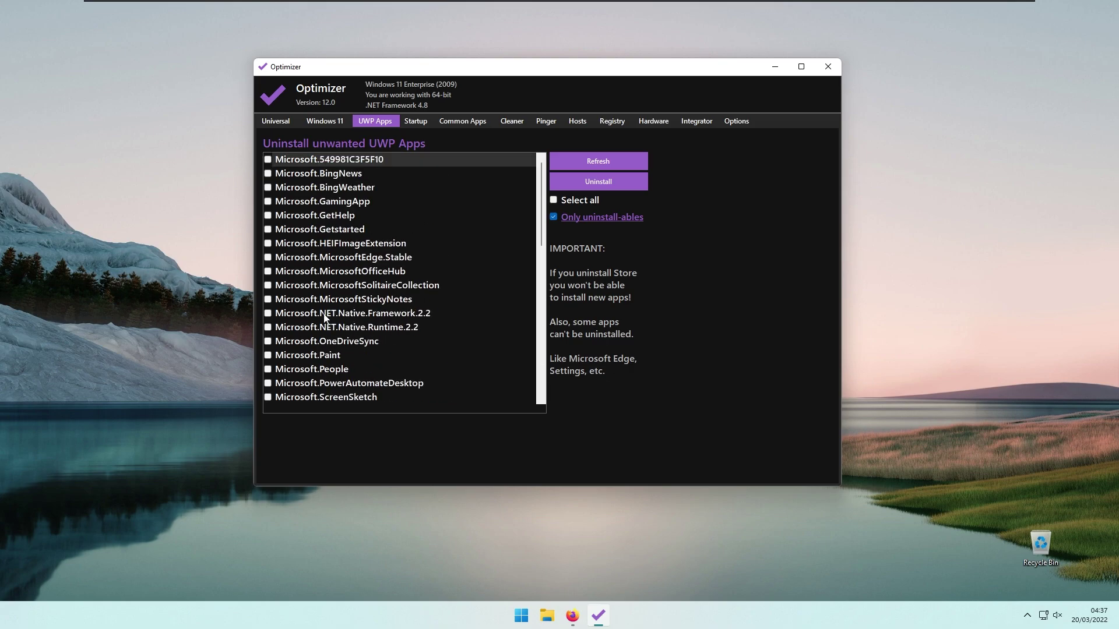
pyautogui.scroll(-10, 350, 303)
pyautogui.scroll(10, 415, 284)
pyautogui.scroll(-6, 371, 270)
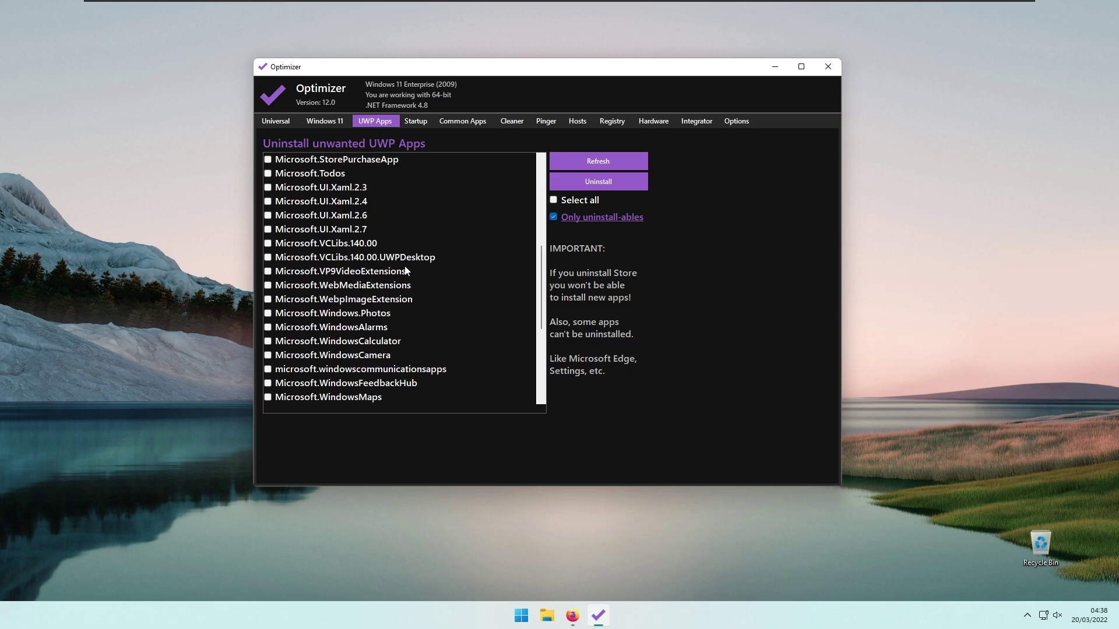
pyautogui.scroll(-5, 380, 304)
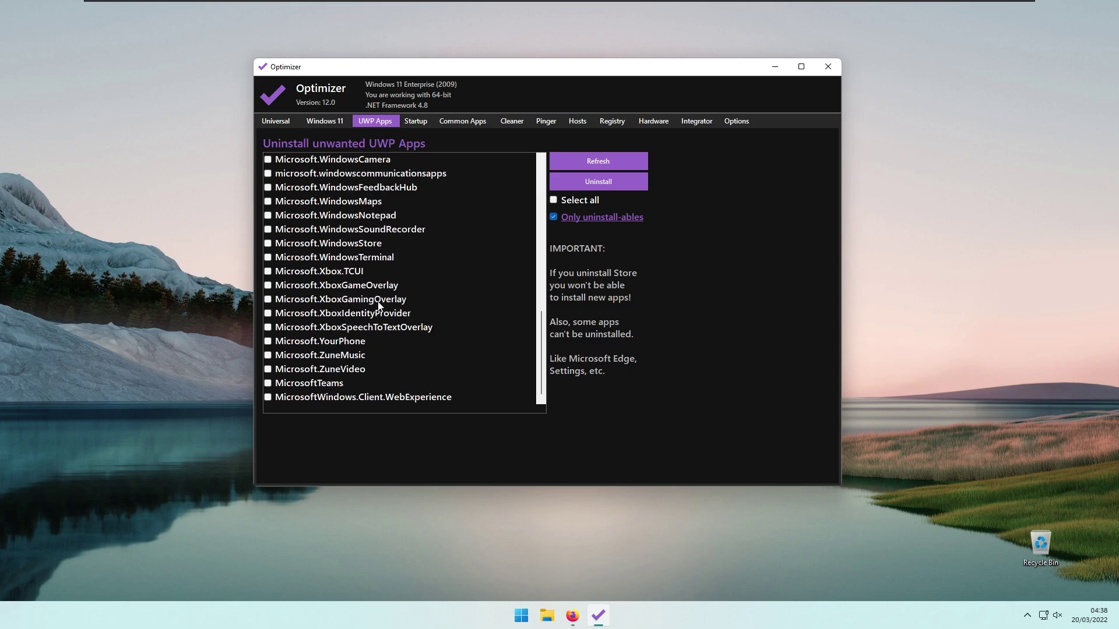
pyautogui.scroll(10, 375, 300)
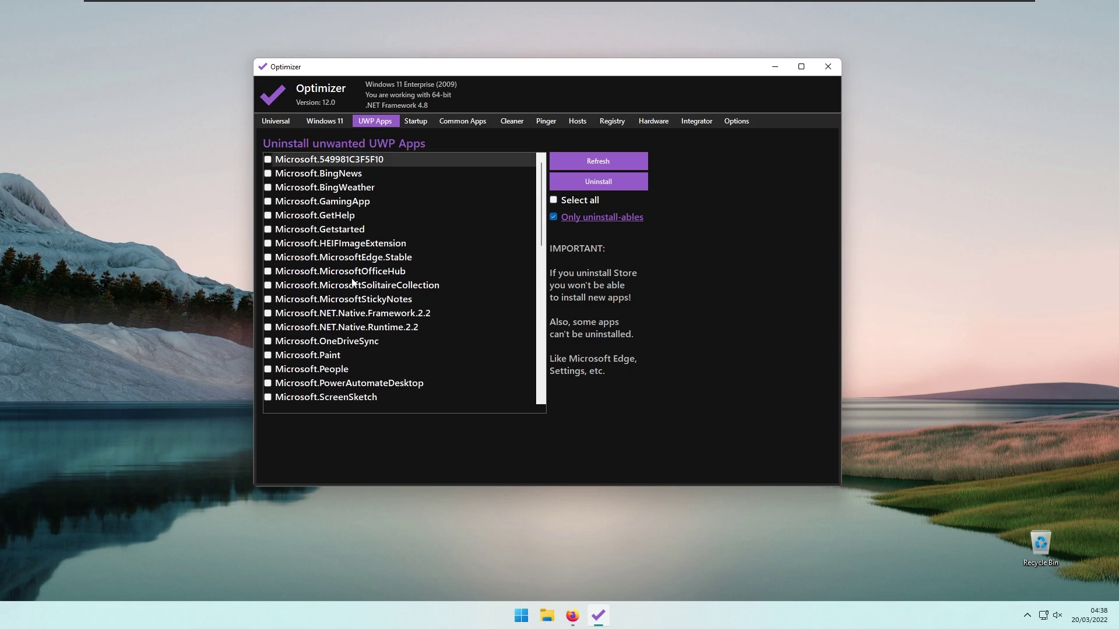
# Open the Startup list and tick SecurityHealth, VMware User Process, OneDrive and MicrosoftEdgeAutoLaunch
pyautogui.click(412, 124)
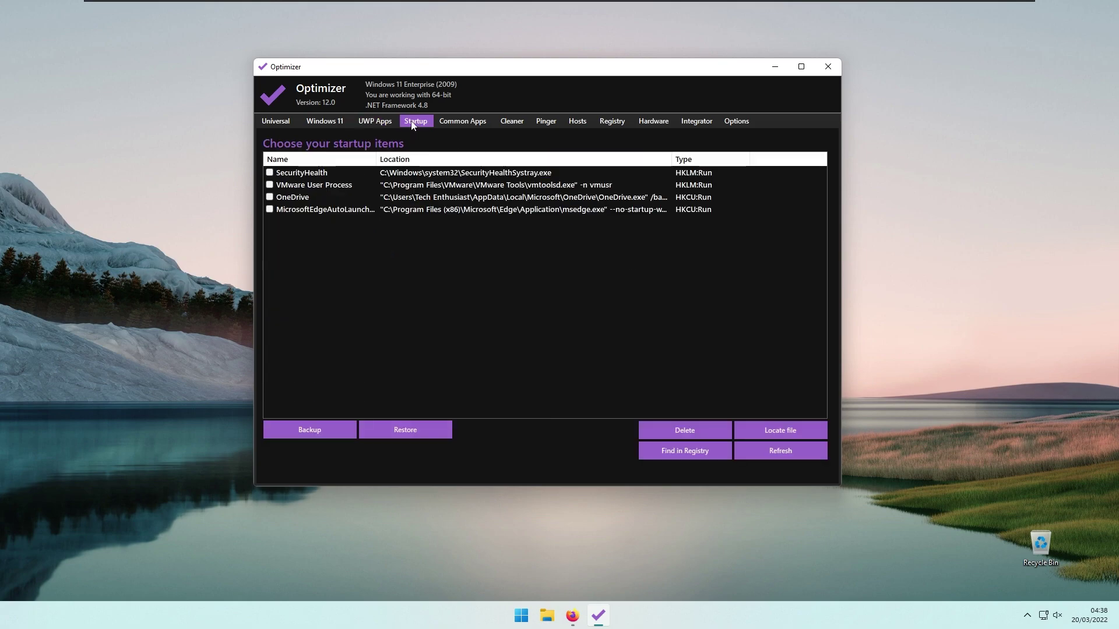
pyautogui.click(269, 172)
pyautogui.click(270, 184)
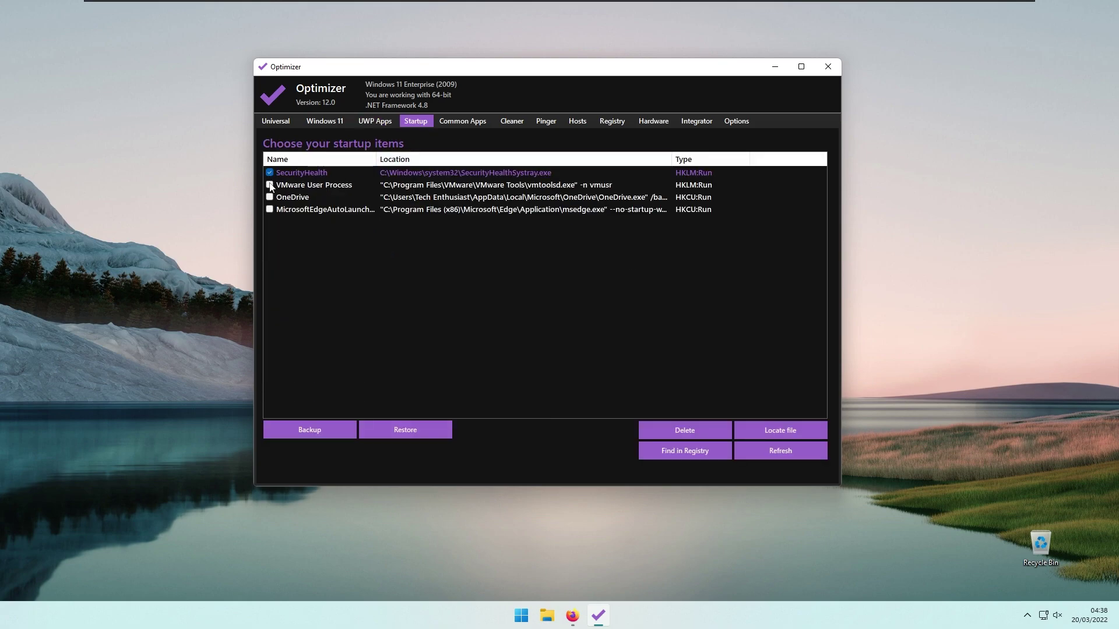
pyautogui.click(269, 197)
pyautogui.click(269, 209)
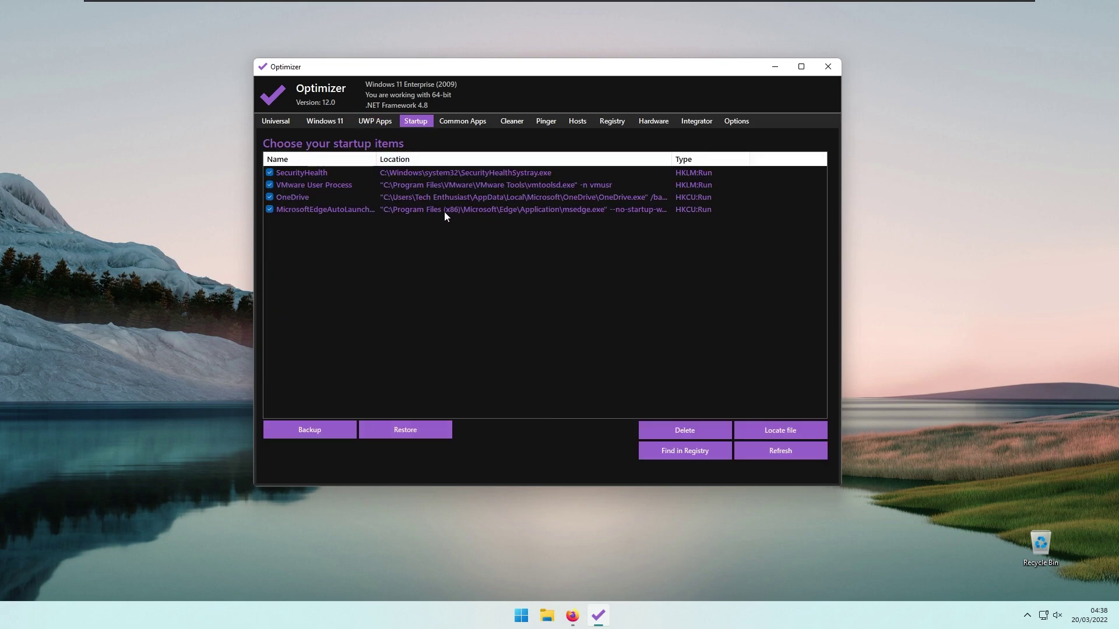
# Untick all four startup entries again so none stays selected
pyautogui.moveTo(473, 72)
pyautogui.mouseDown()
pyautogui.moveTo(487, 76)
pyautogui.moveTo(465, 71)
pyautogui.mouseUp()
pyautogui.click(261, 172)
pyautogui.click(261, 184)
pyautogui.click(260, 196)
pyautogui.click(262, 208)
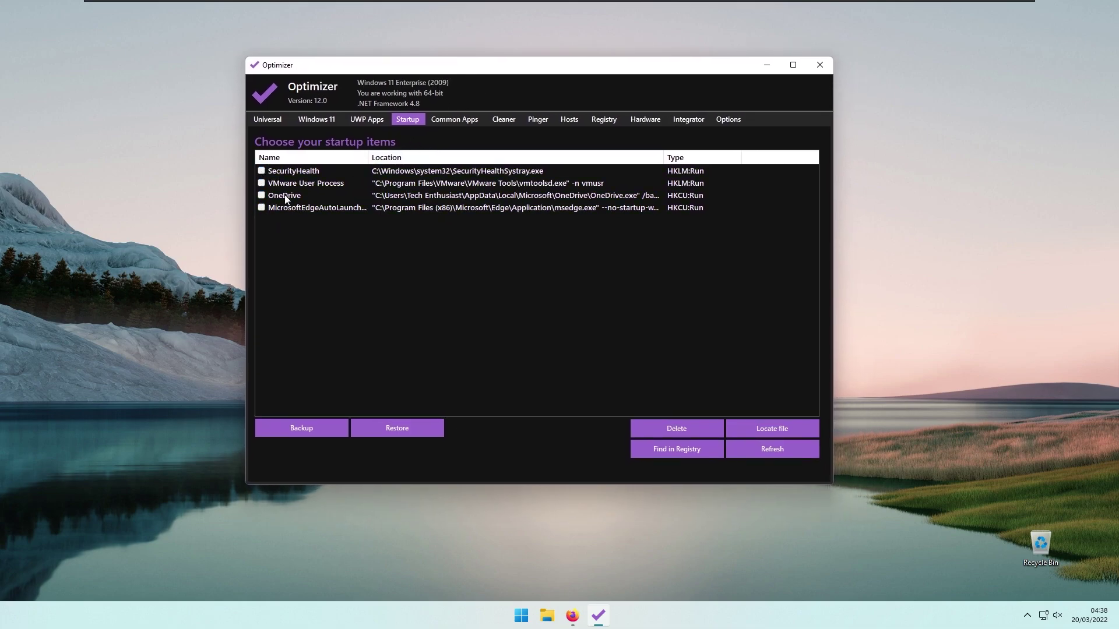
# Browse the Common Apps page through its System & Tools, Internet and Coding app lists
pyautogui.click(458, 120)
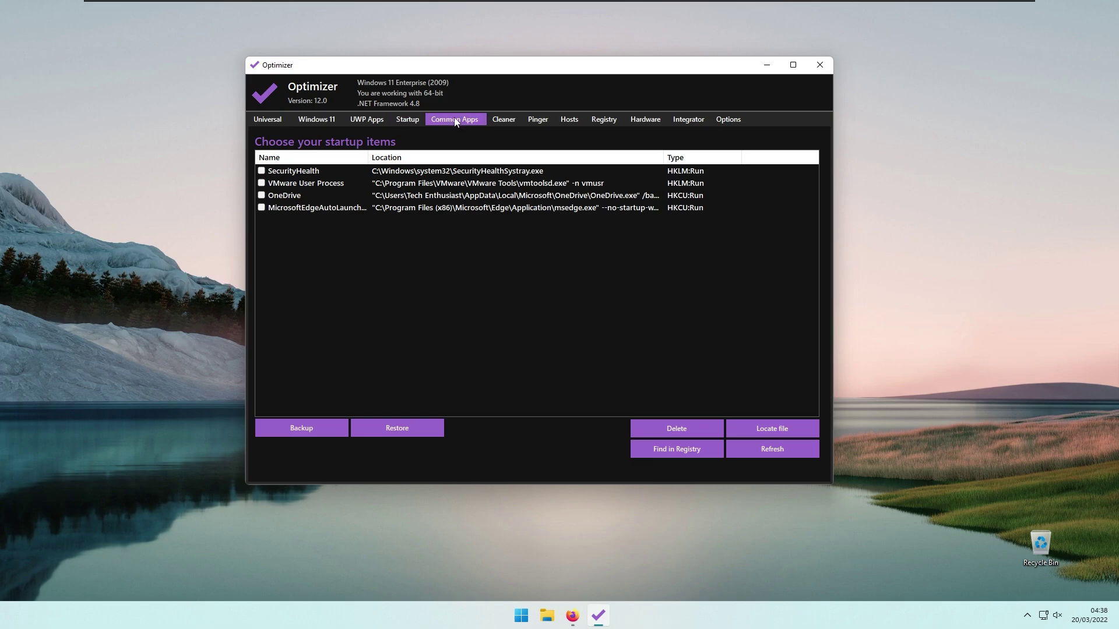
pyautogui.moveTo(529, 74); pyautogui.dragTo(519, 73)
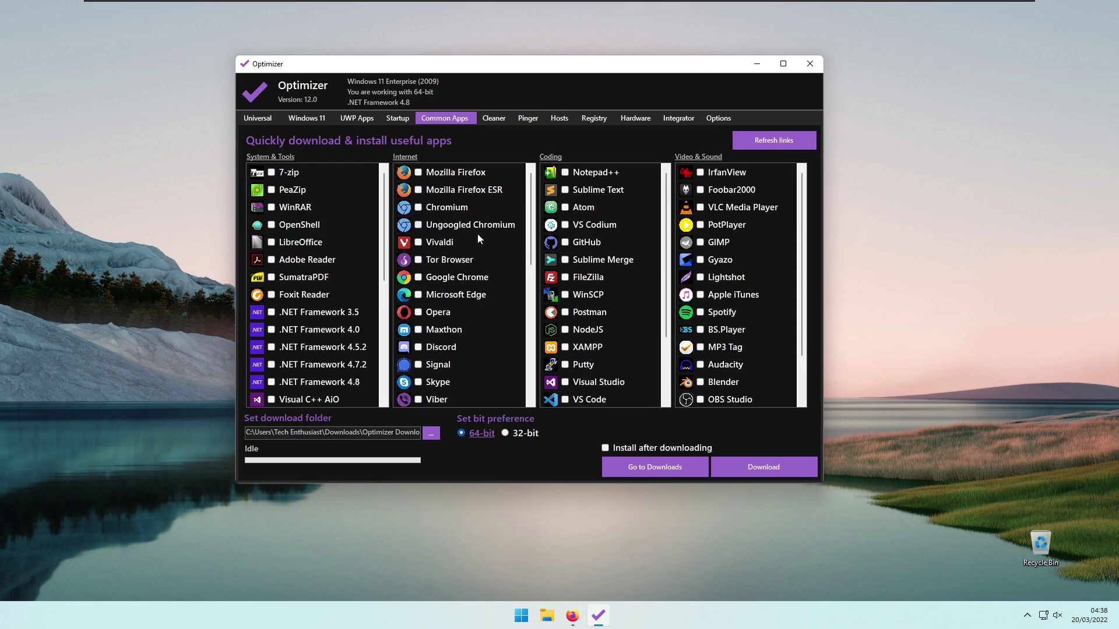
pyautogui.scroll(-10, 463, 280)
pyautogui.scroll(-5, 596, 247)
pyautogui.scroll(5, 596, 260)
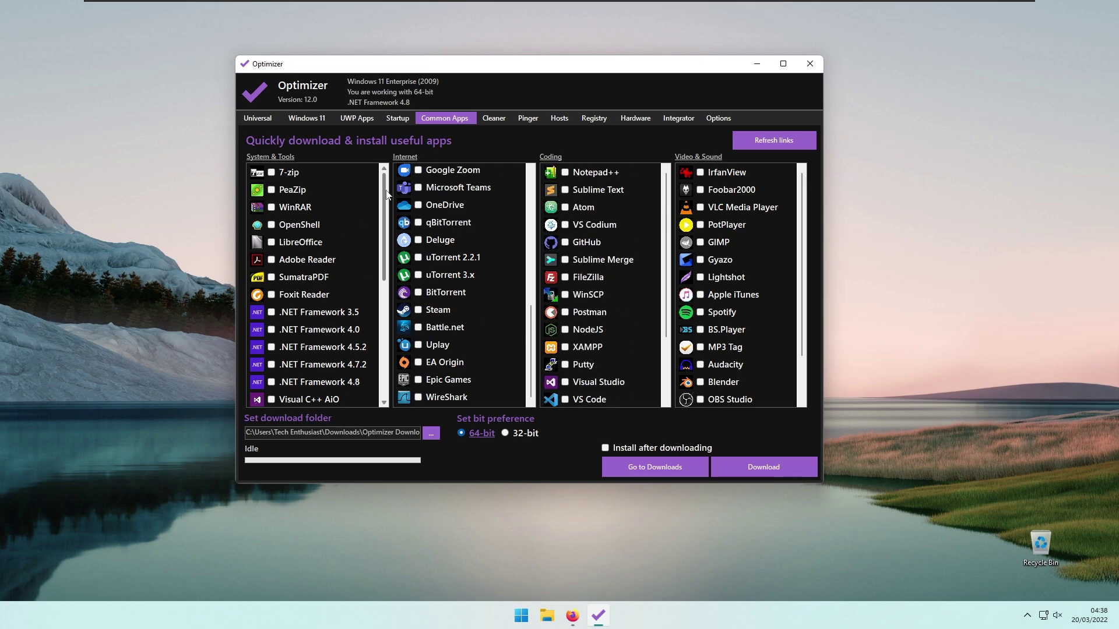
pyautogui.scroll(-4, 387, 198)
pyautogui.scroll(4, 389, 266)
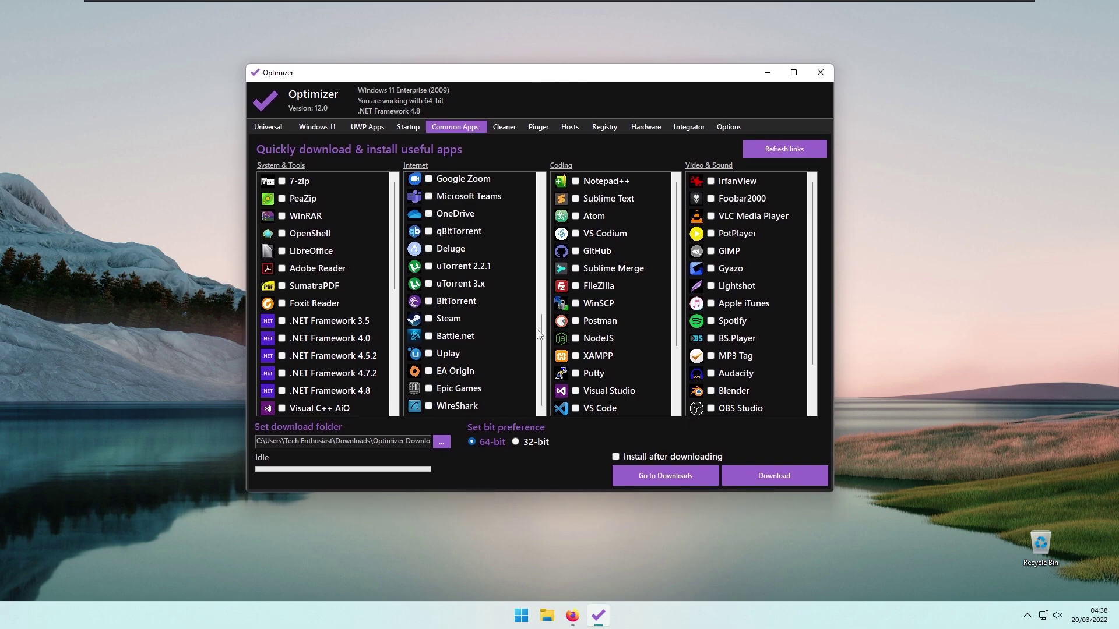
pyautogui.moveTo(537, 333); pyautogui.dragTo(541, 198)
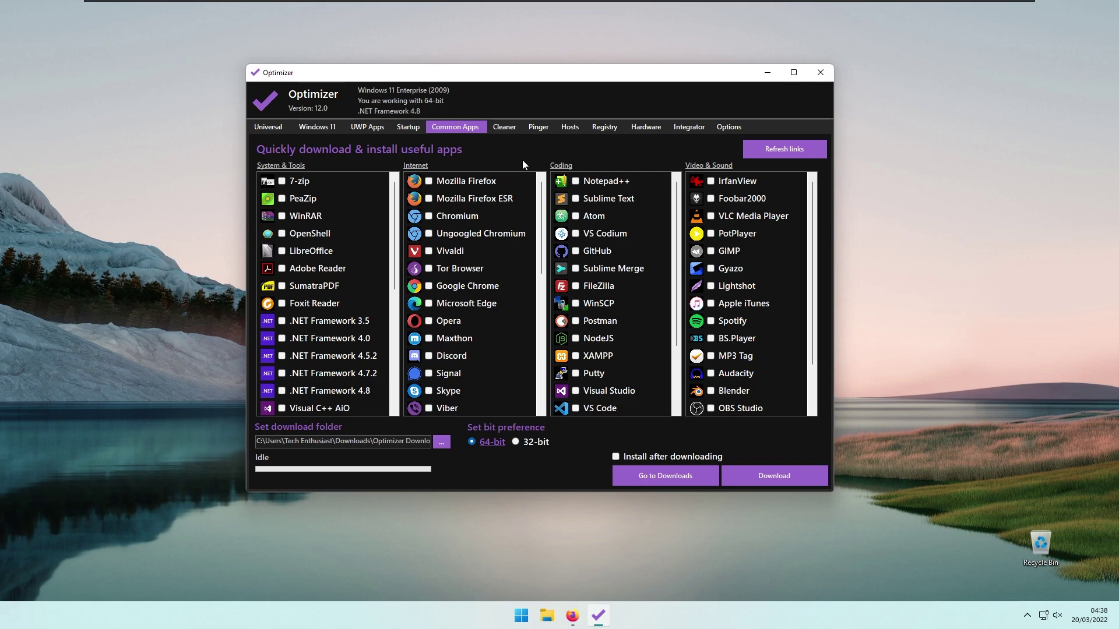
# Show the Cleaner page with temporary files, Recycle Bin and browser cleanup, 485.41 MB freeable
pyautogui.click(503, 129)
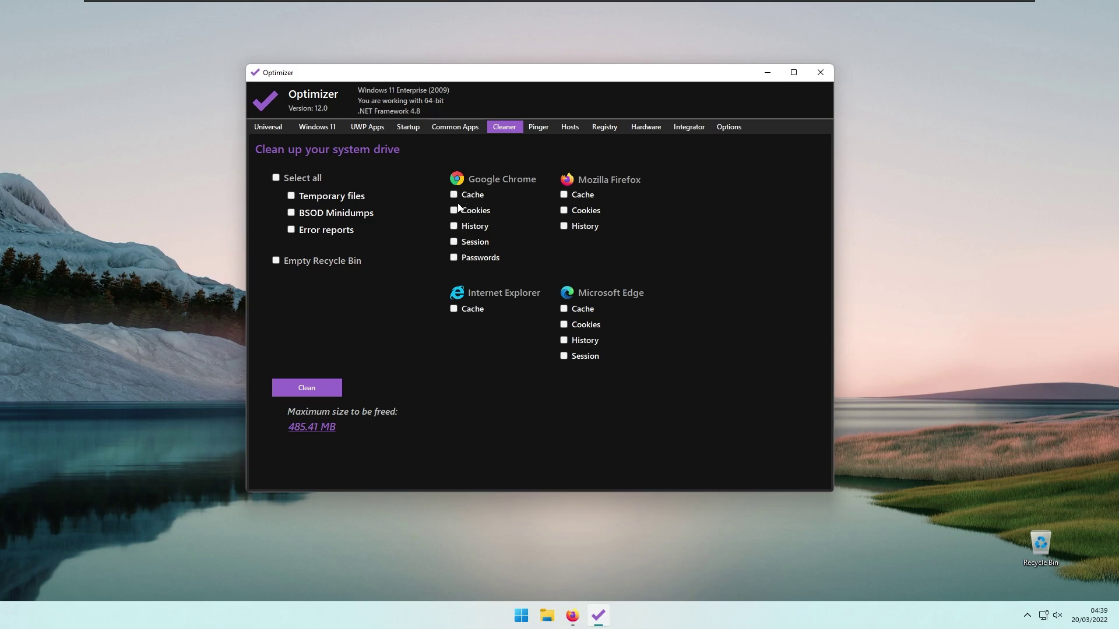
# Ping 1.1.1.1 from the Pinger page, then switch to the Hosts file editor
pyautogui.click(537, 129)
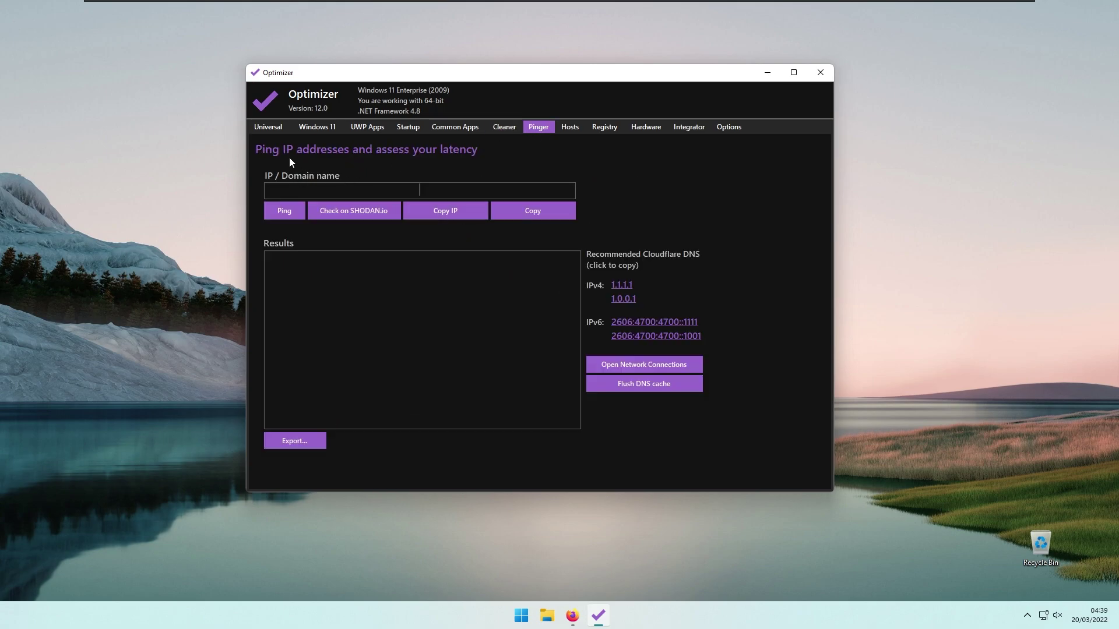
pyautogui.moveTo(473, 77); pyautogui.dragTo(464, 81)
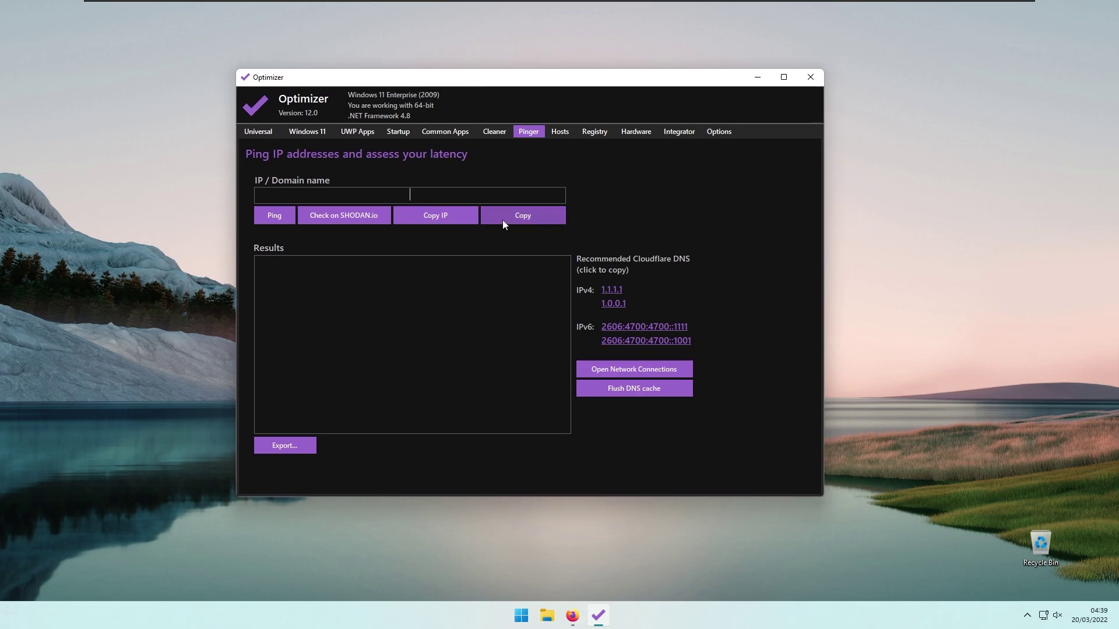
pyautogui.write('1.1.1.1')
pyautogui.click(273, 221)
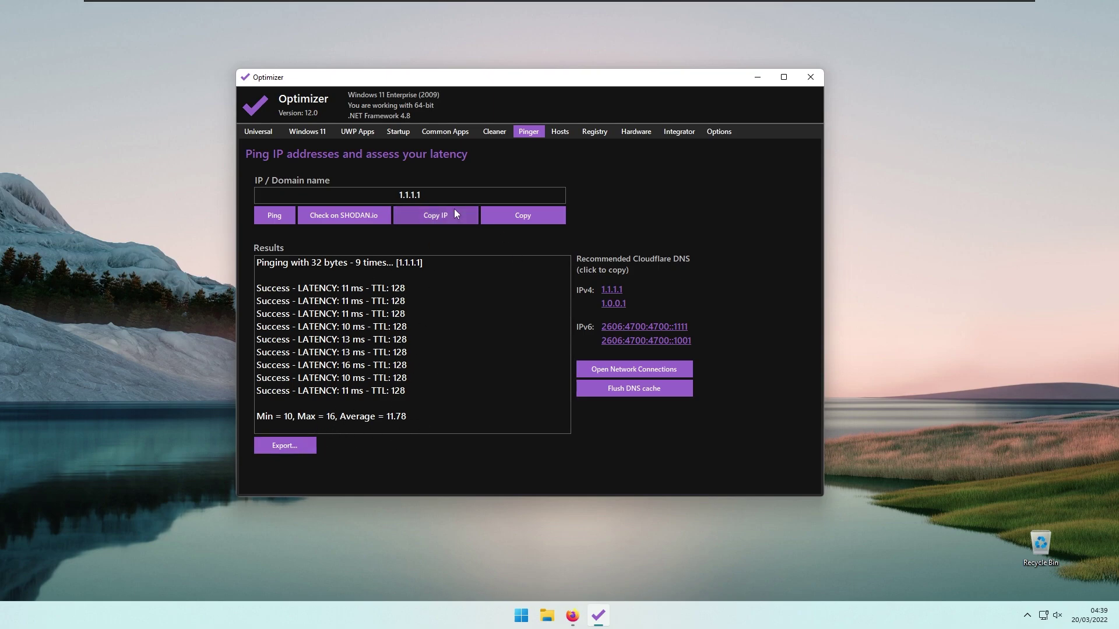
pyautogui.click(559, 133)
pyautogui.moveTo(536, 100)
pyautogui.mouseDown()
pyautogui.moveTo(545, 107)
pyautogui.moveTo(530, 108)
pyautogui.mouseUp()
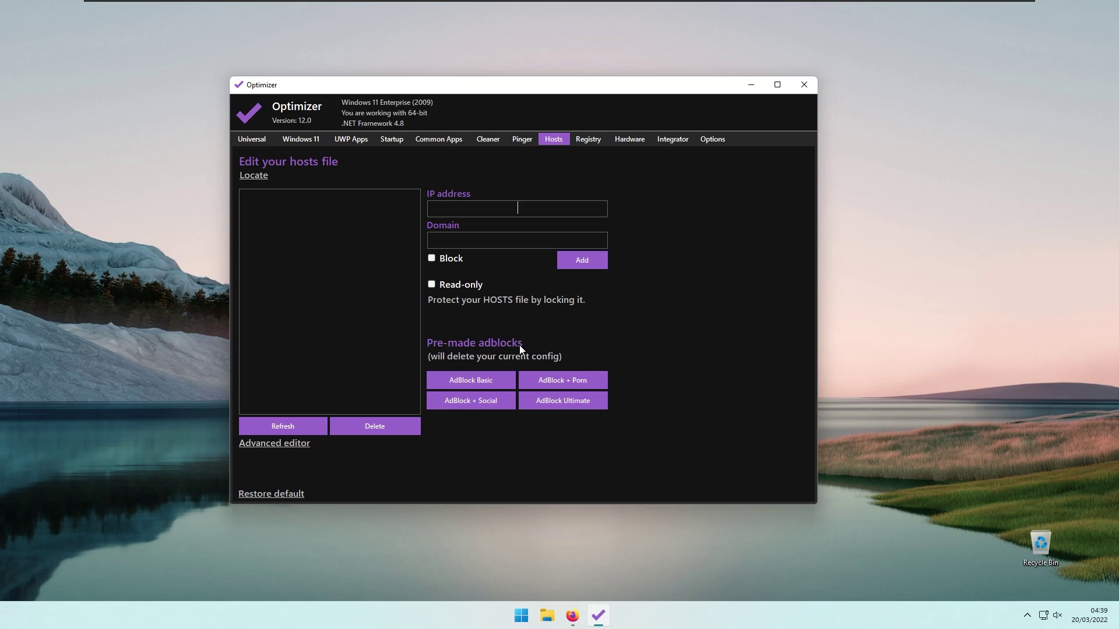
pyautogui.click(471, 383)
pyautogui.moveTo(556, 88)
pyautogui.mouseDown()
pyautogui.moveTo(539, 93)
pyautogui.moveTo(576, 83)
pyautogui.mouseUp()
# Apply all eight registry fixes with Explorer restart, then close the File Explorer window that appears
pyautogui.click(581, 137)
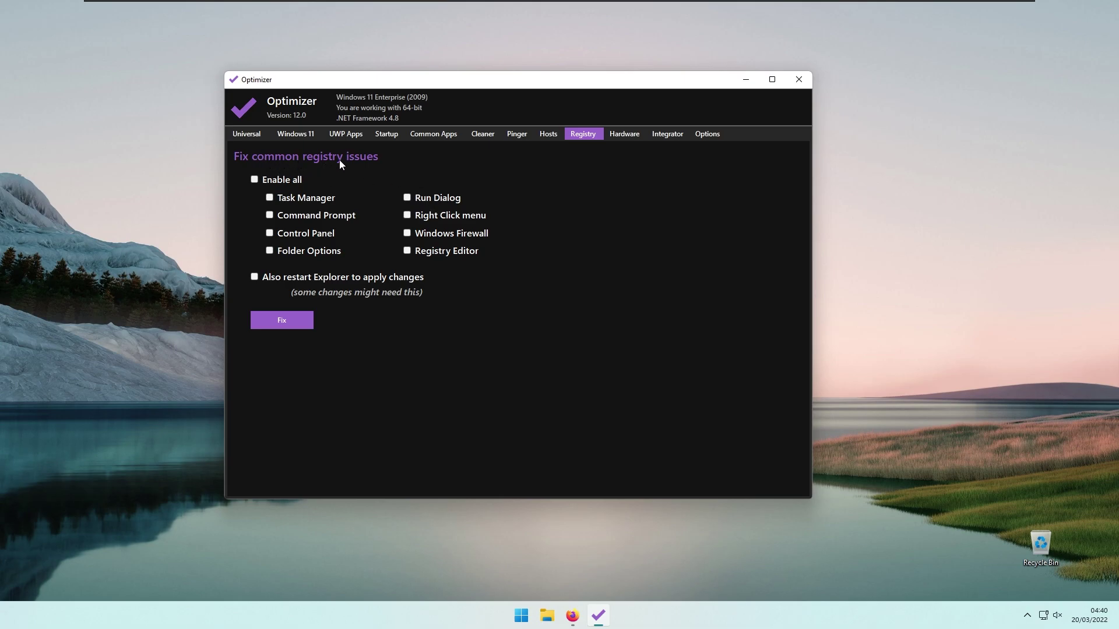
pyautogui.click(283, 182)
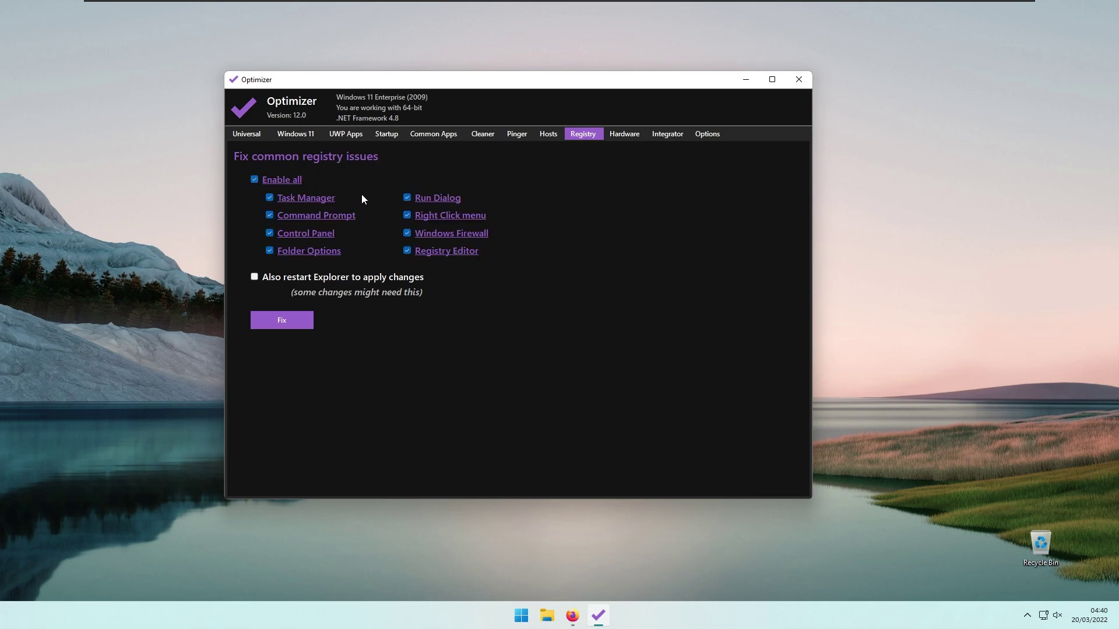
pyautogui.click(285, 279)
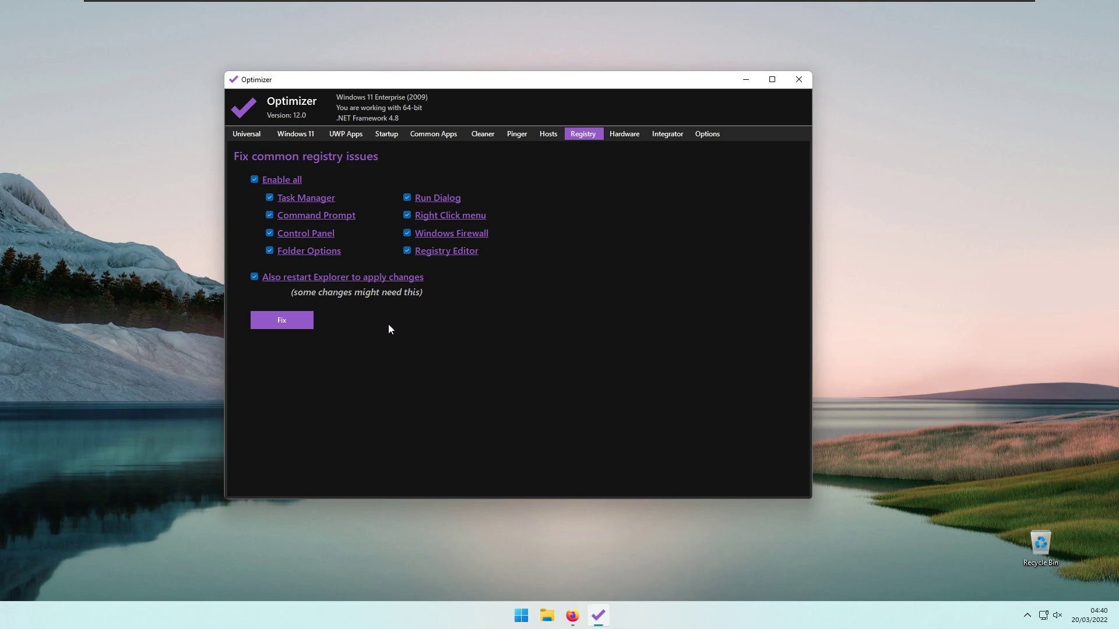
pyautogui.moveTo(491, 86); pyautogui.dragTo(502, 87)
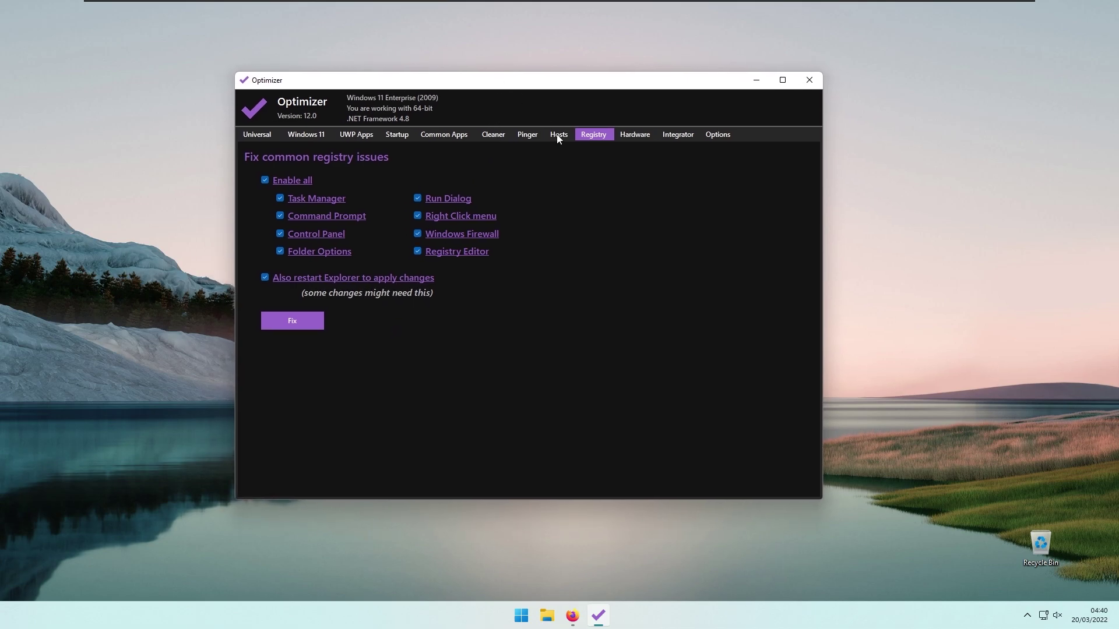
pyautogui.click(300, 324)
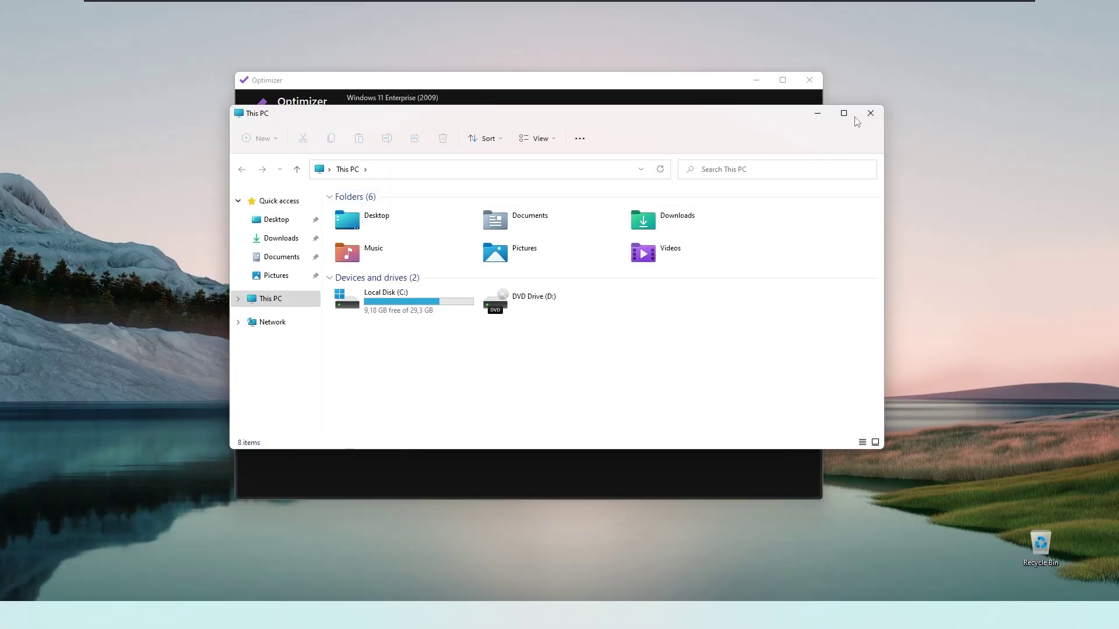
pyautogui.click(870, 111)
# Review the Hardware specs, open Integrator, and check the desktop's current right-click menu
pyautogui.click(637, 137)
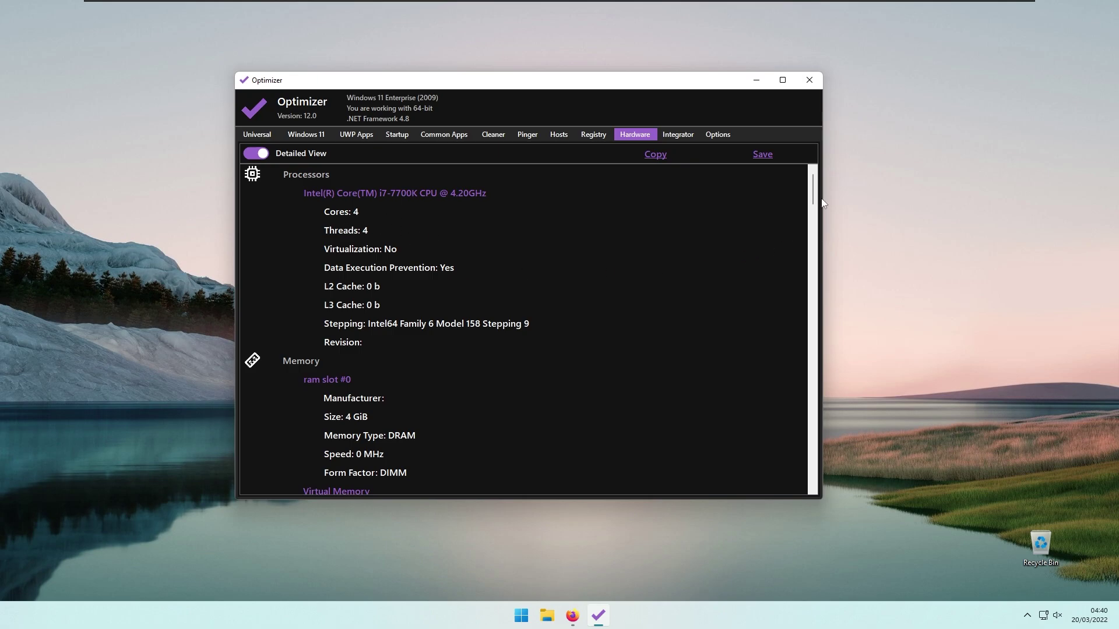
pyautogui.click(678, 139)
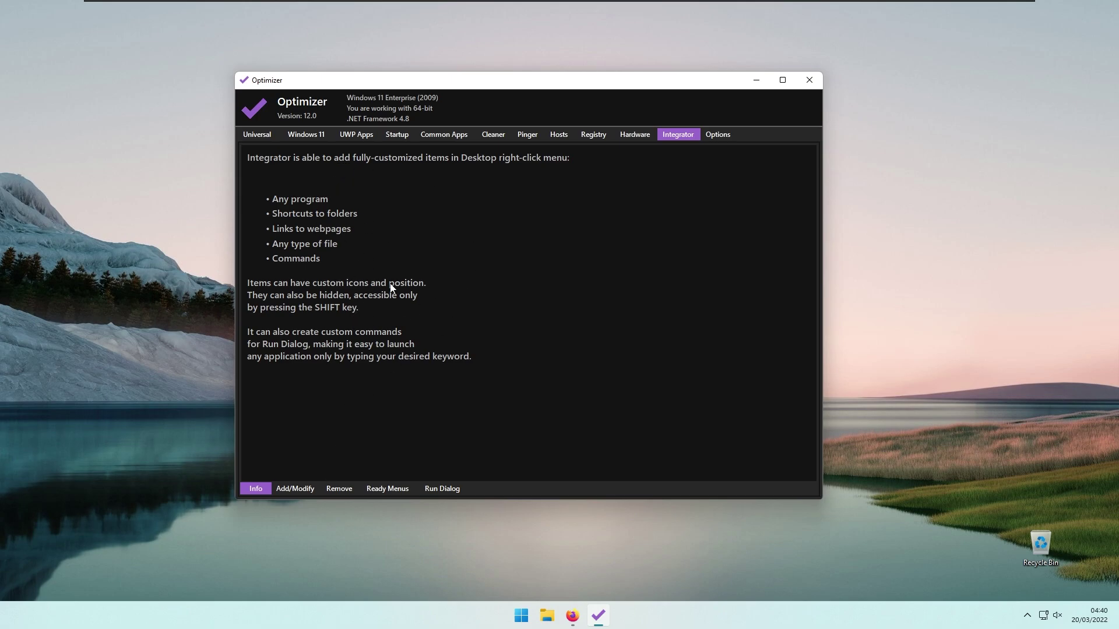
pyautogui.rightClick(138, 177)
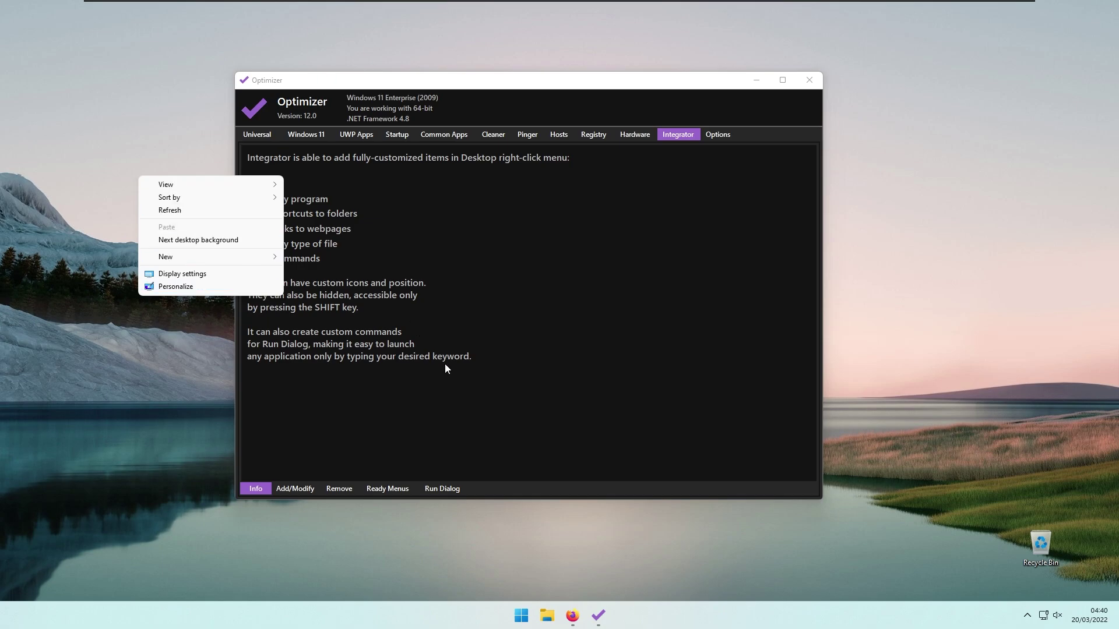
# Start a new Add/Modify item and copy the Start Menu Programs folder path holding Edge's shortcut
pyautogui.click(384, 459)
pyautogui.click(294, 489)
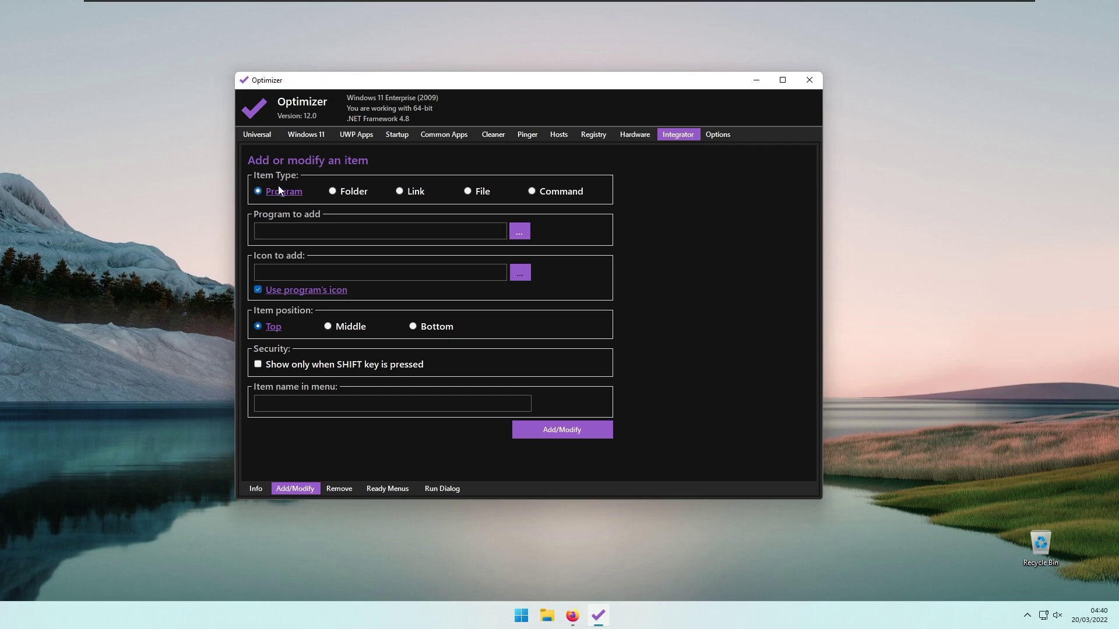
pyautogui.click(525, 232)
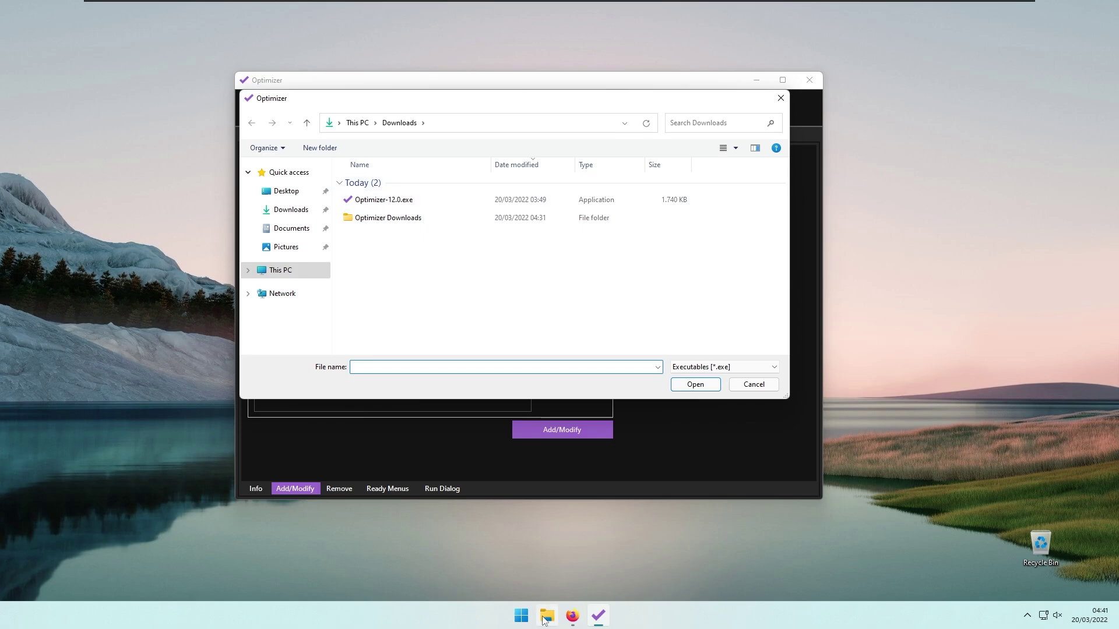
pyautogui.click(521, 616)
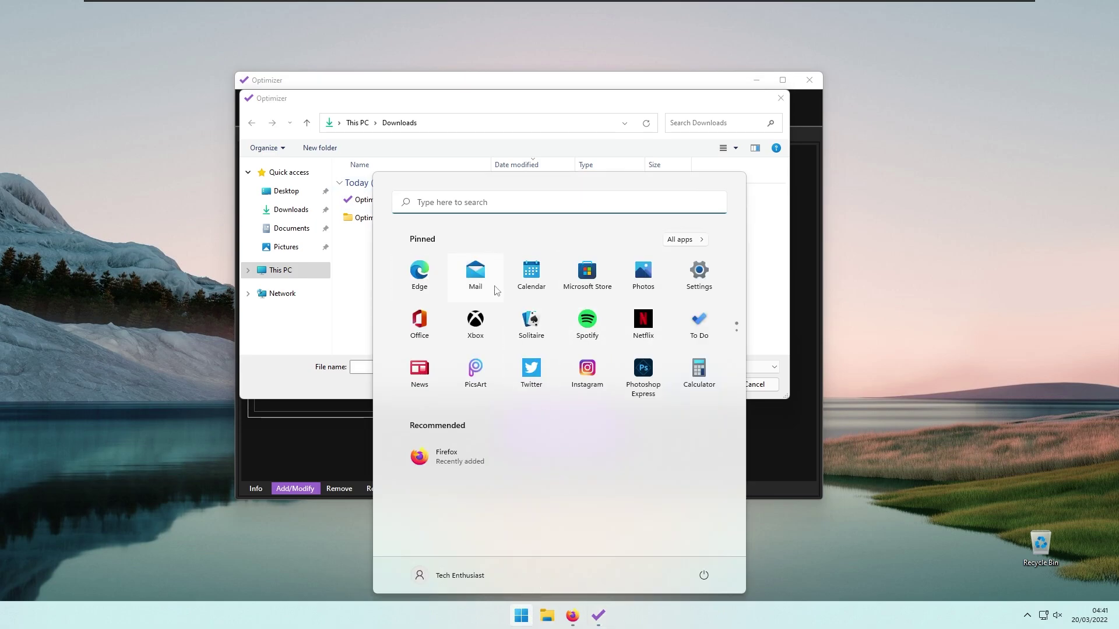
pyautogui.rightClick(509, 296)
pyautogui.press('Escape')
pyautogui.press('Escape')
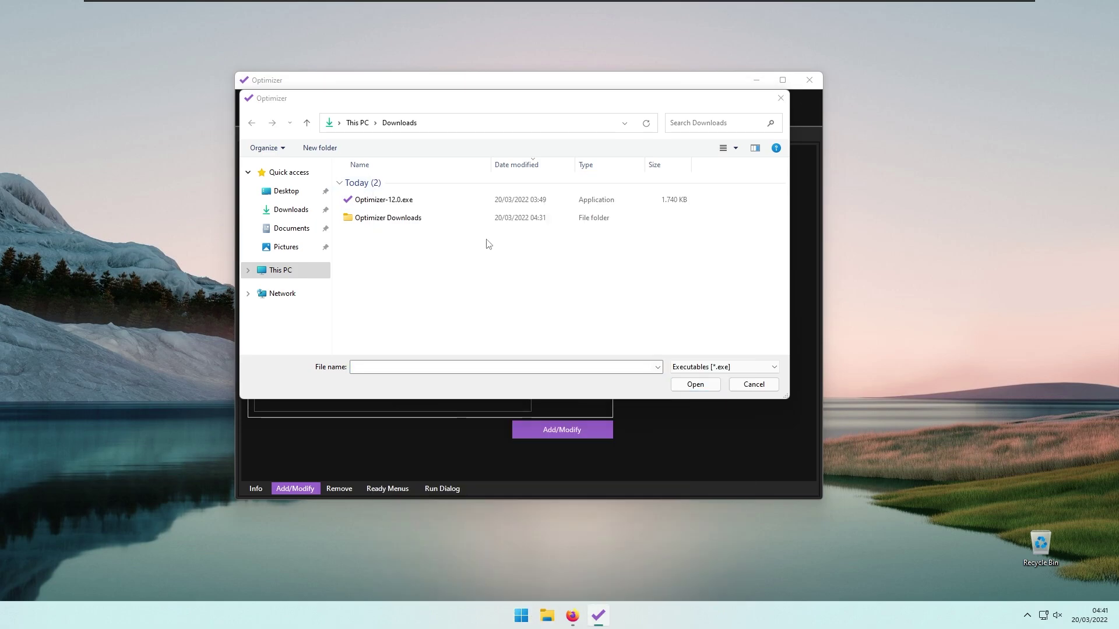
pyautogui.click(585, 170)
pyautogui.hotkey('ctrl', 'c')
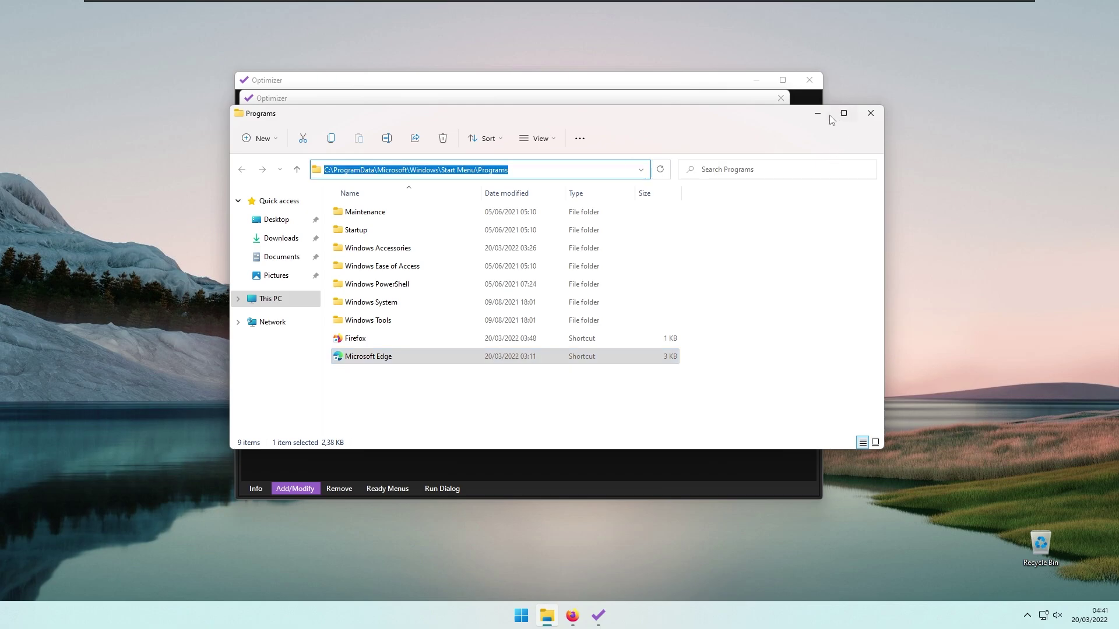
pyautogui.click(828, 118)
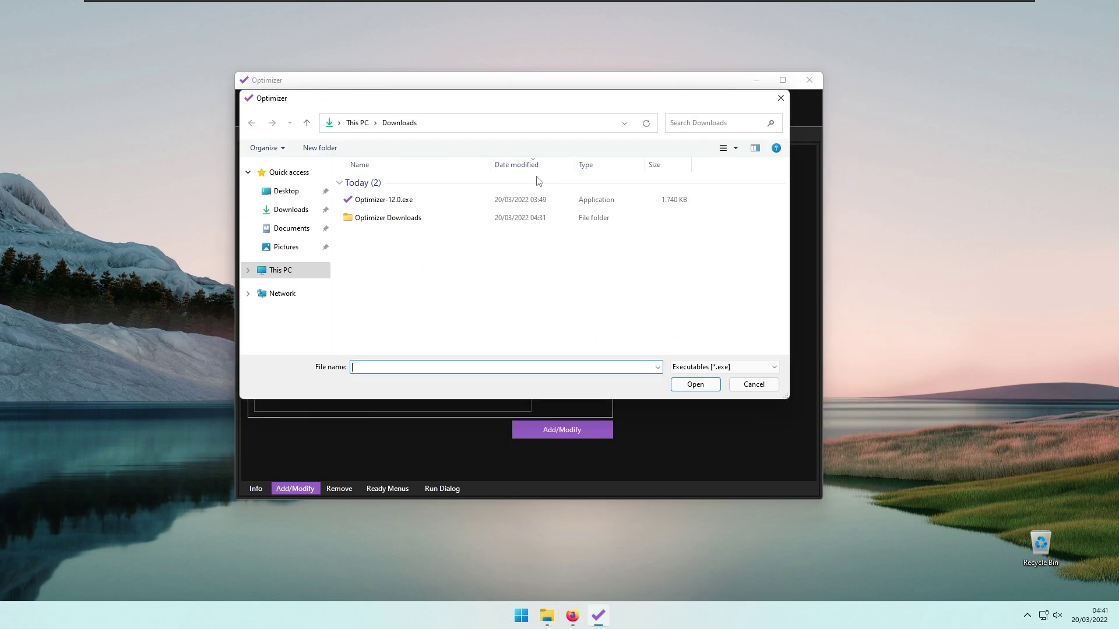
# Paste the Programs path into the file dialog and choose the Microsoft Edge shortcut
pyautogui.click(442, 124)
pyautogui.hotkey('ctrl', 'v')
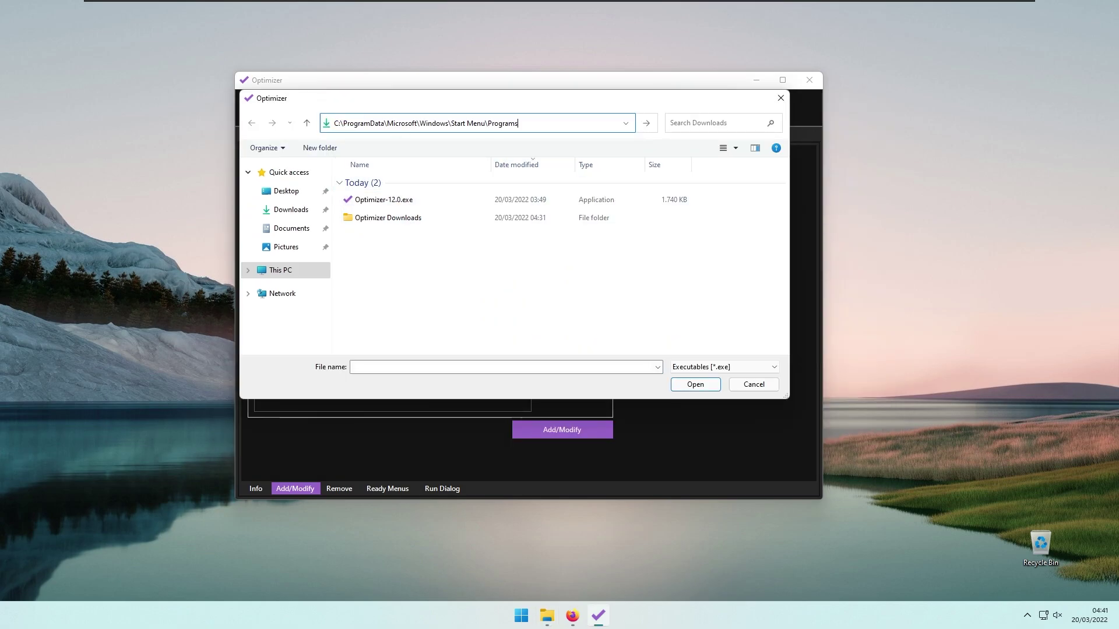
pyautogui.moveTo(467, 105); pyautogui.dragTo(465, 108)
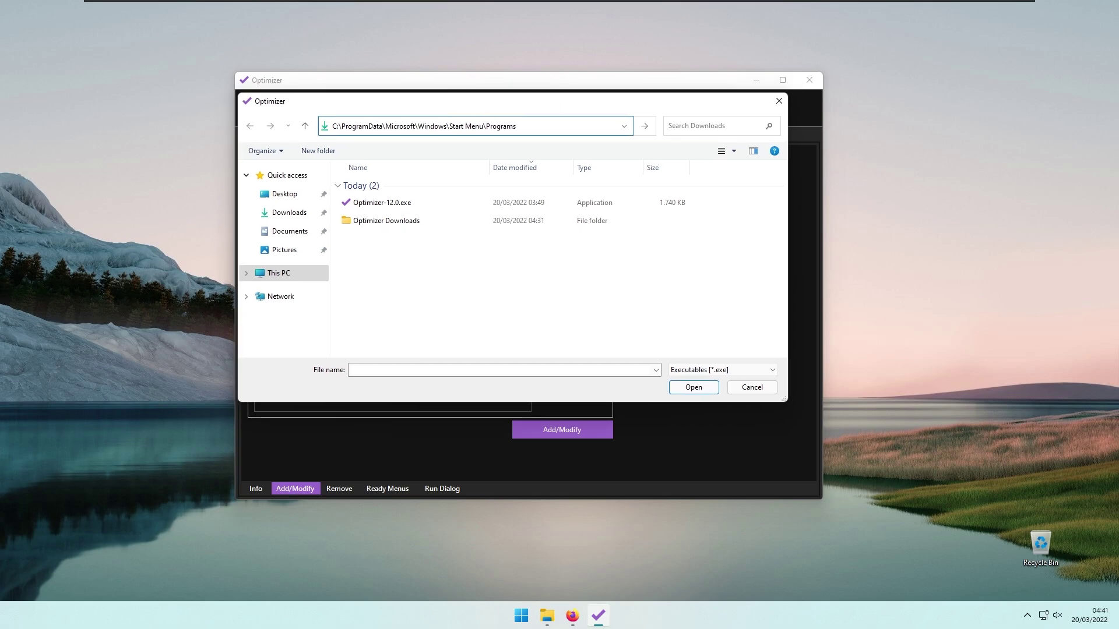
pyautogui.click(704, 395)
pyautogui.click(352, 329)
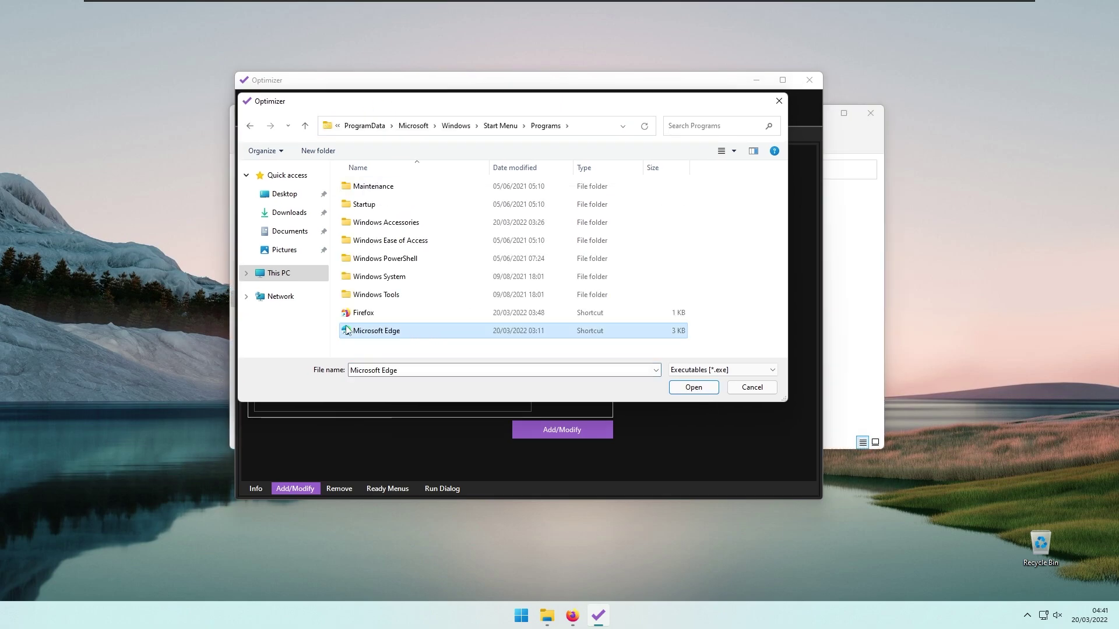
pyautogui.click(692, 392)
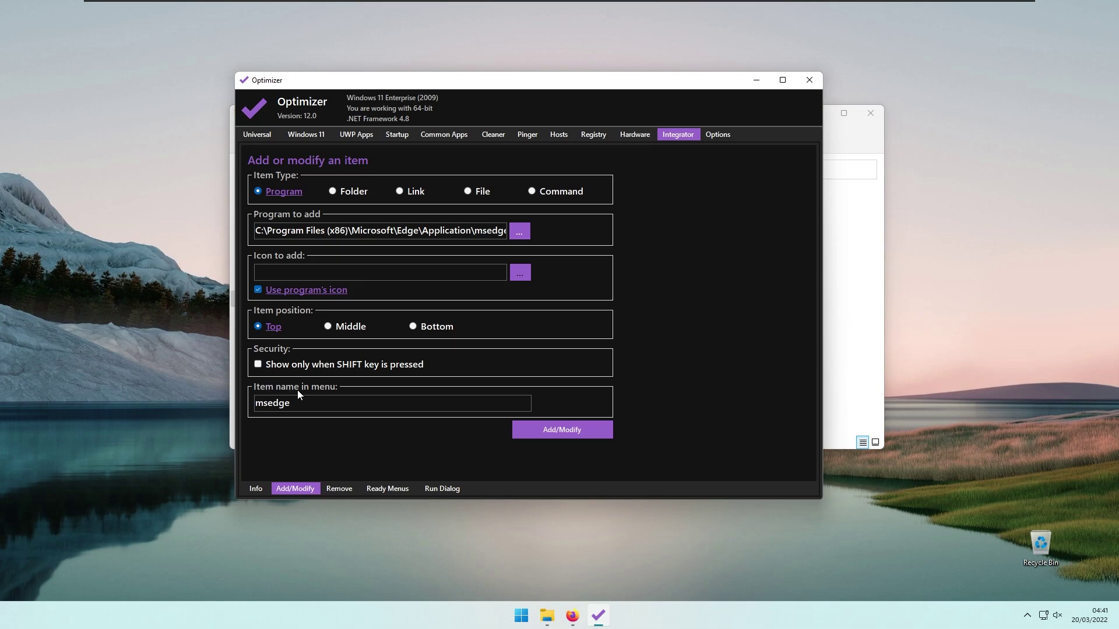
# Rename the item 'Microsoft Edge', add it, and test-launch Edge from the desktop menu
pyautogui.moveTo(295, 403); pyautogui.dragTo(182, 382)
pyautogui.write('Microsoft Edge')
pyautogui.click(558, 435)
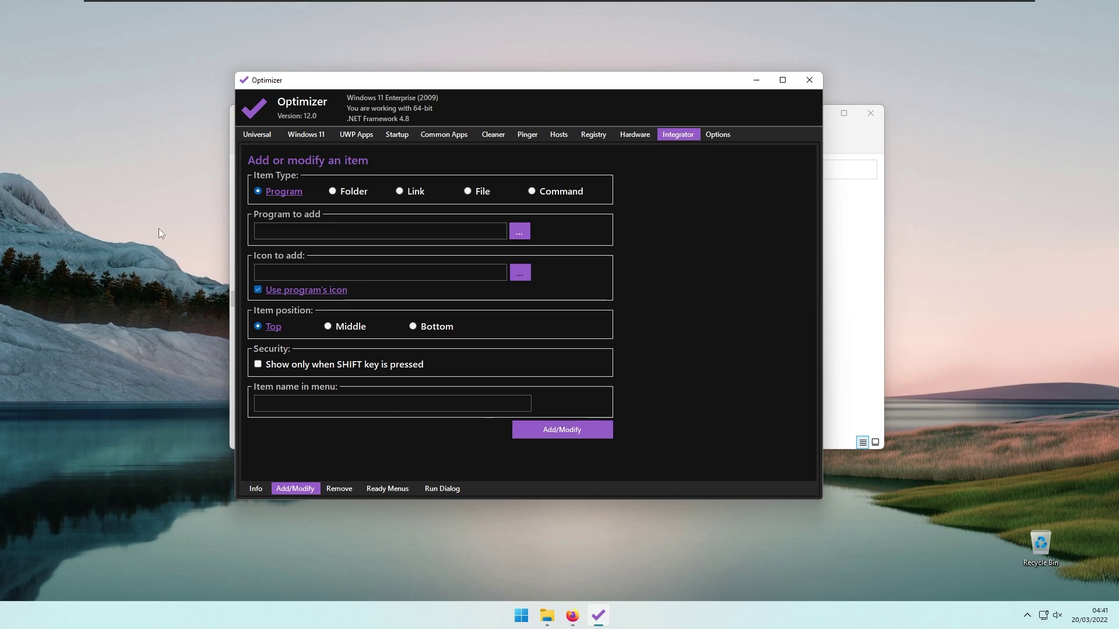
pyautogui.rightClick(138, 167)
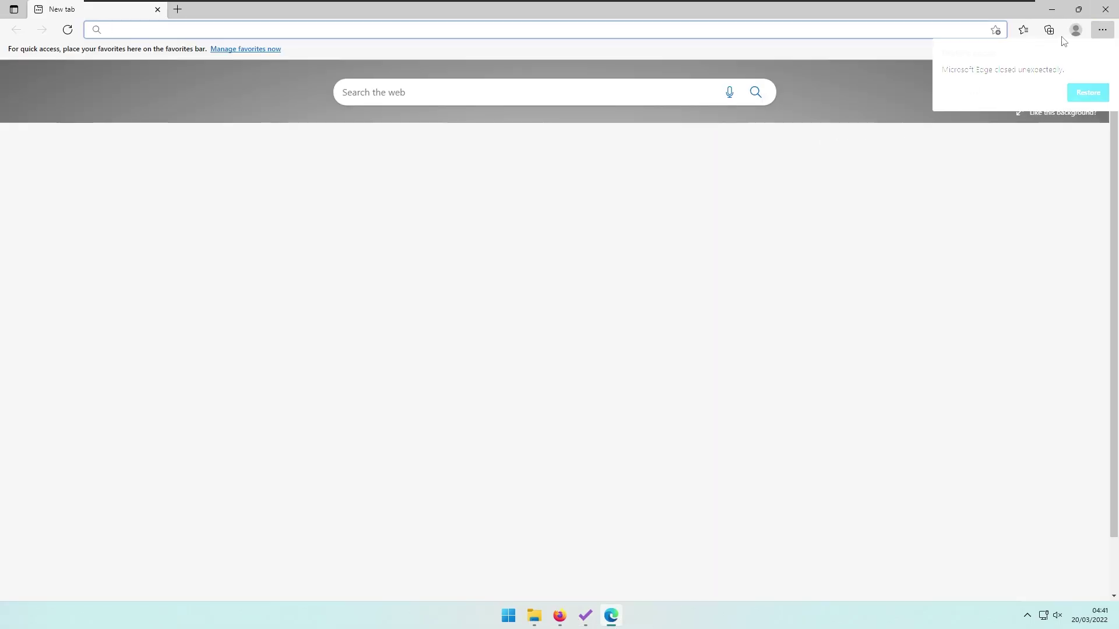
pyautogui.click(1107, 10)
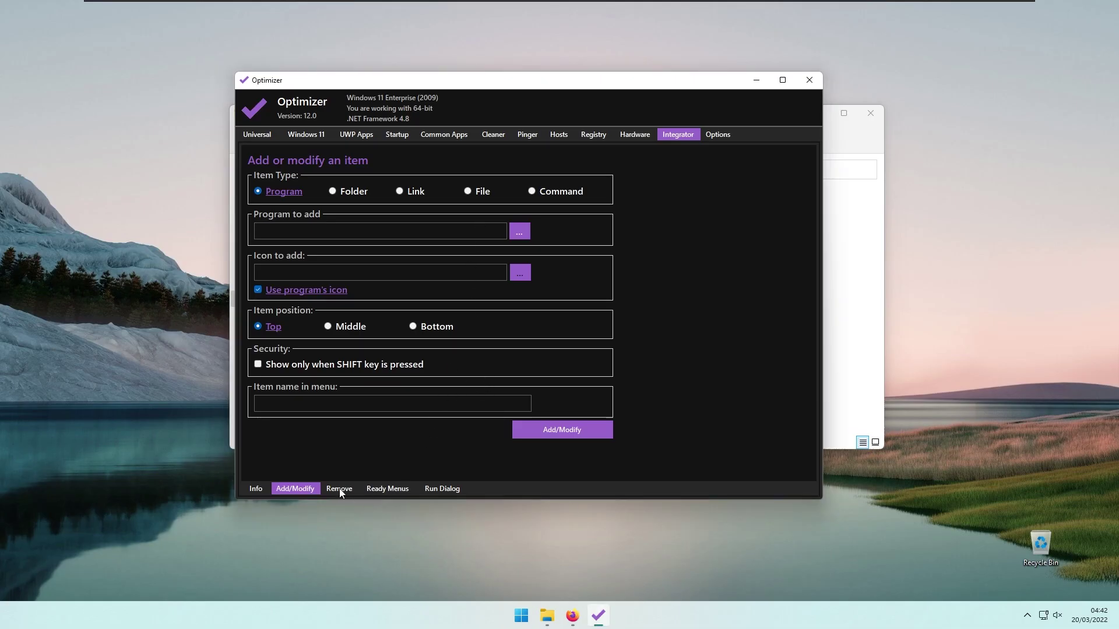
# Open Integrator's Remove list and confirm Microsoft edge appears in the desktop right-click menu
pyautogui.click(339, 488)
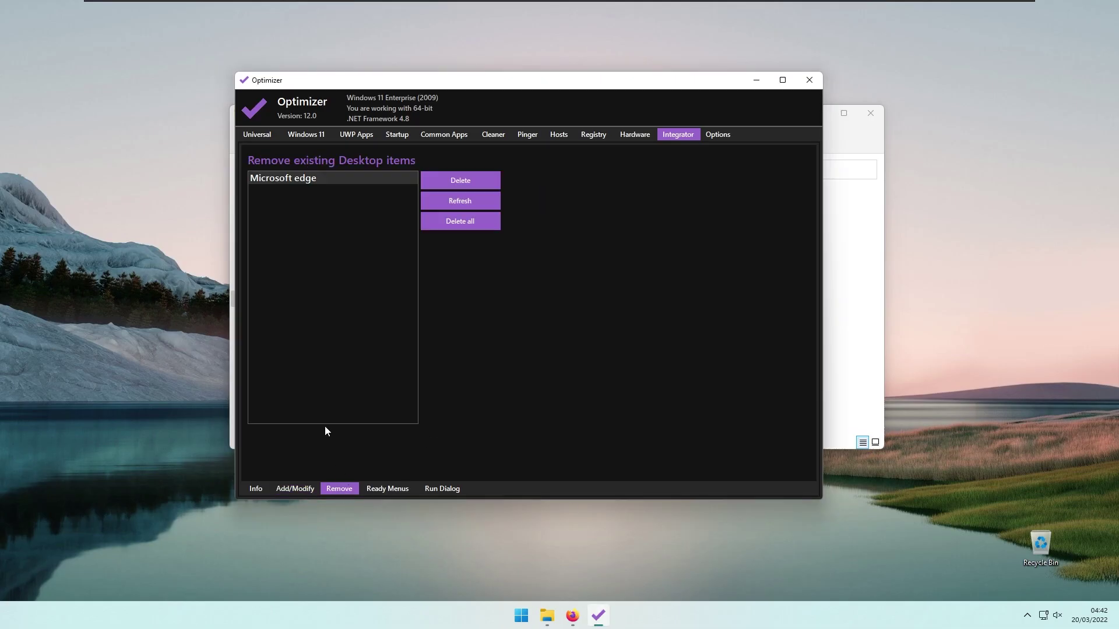
pyautogui.rightClick(157, 166)
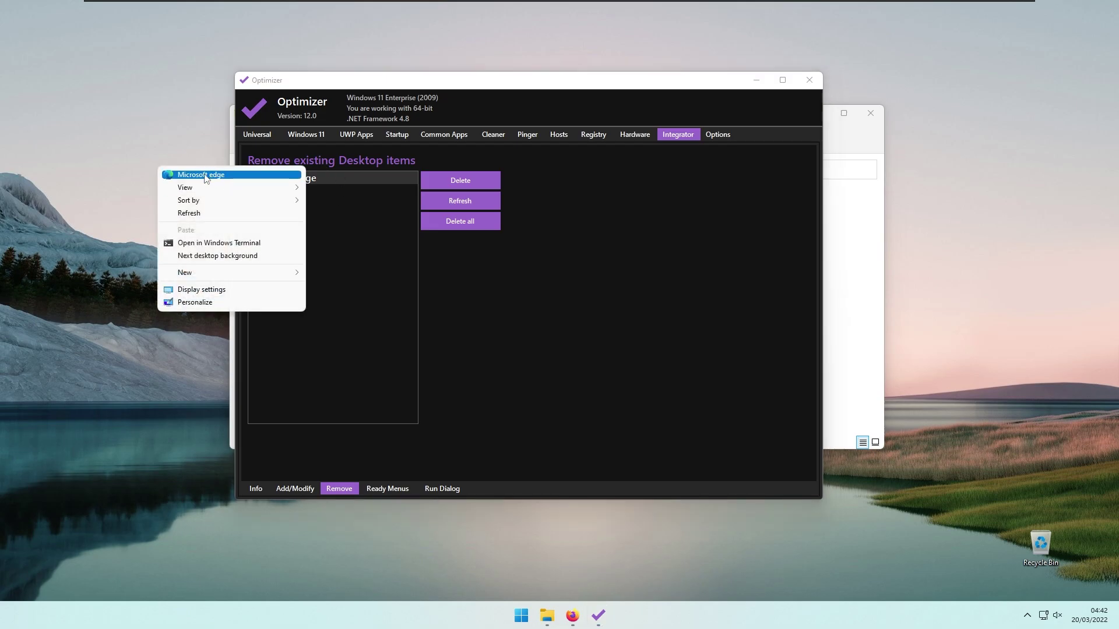
pyautogui.click(381, 179)
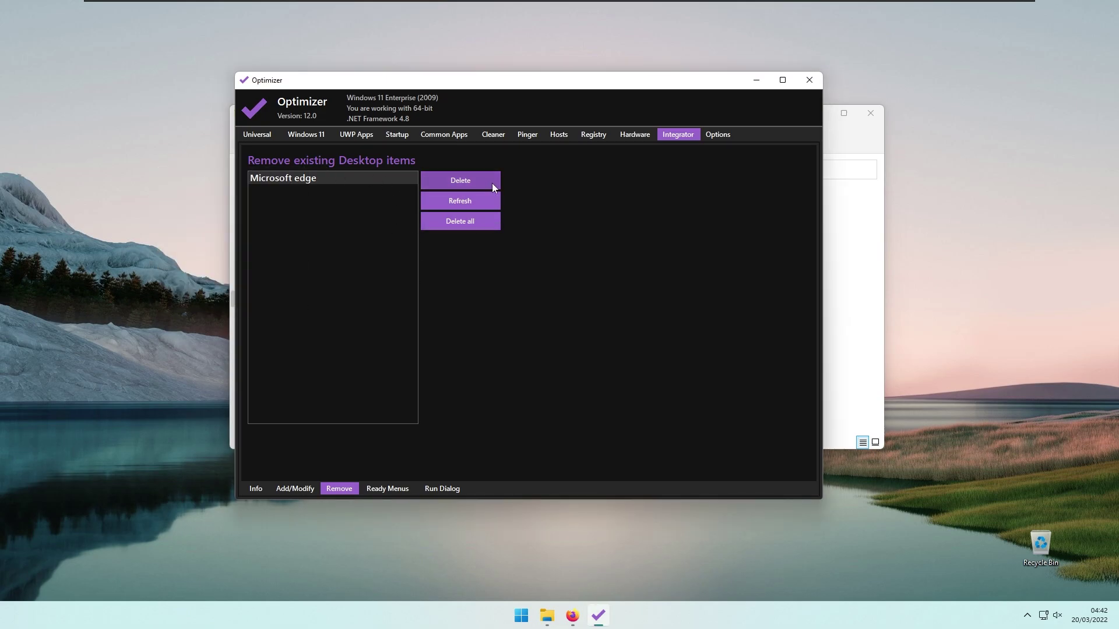
# View the Options page for themes, language and updates, then return to Universal tweaks
pyautogui.click(717, 135)
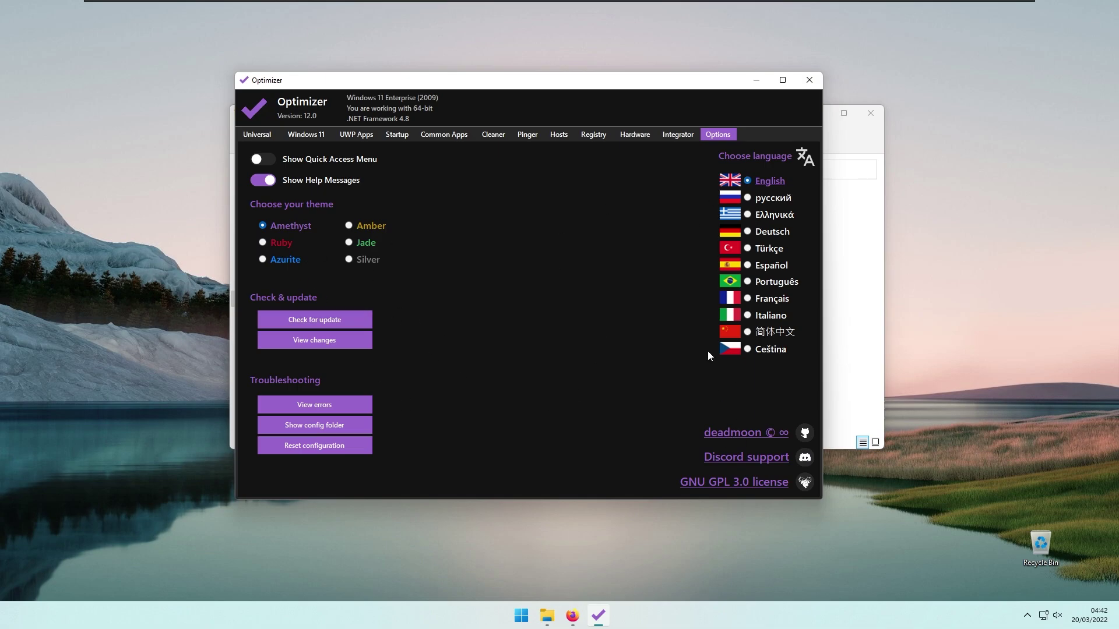
pyautogui.hotkey('ctrl', 'Tab')
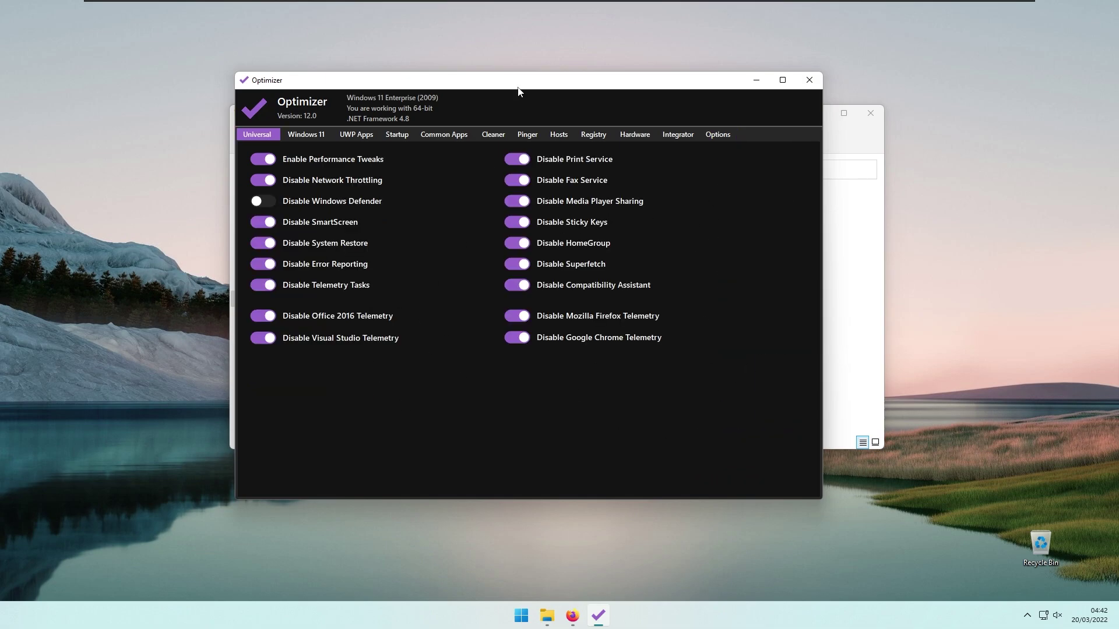